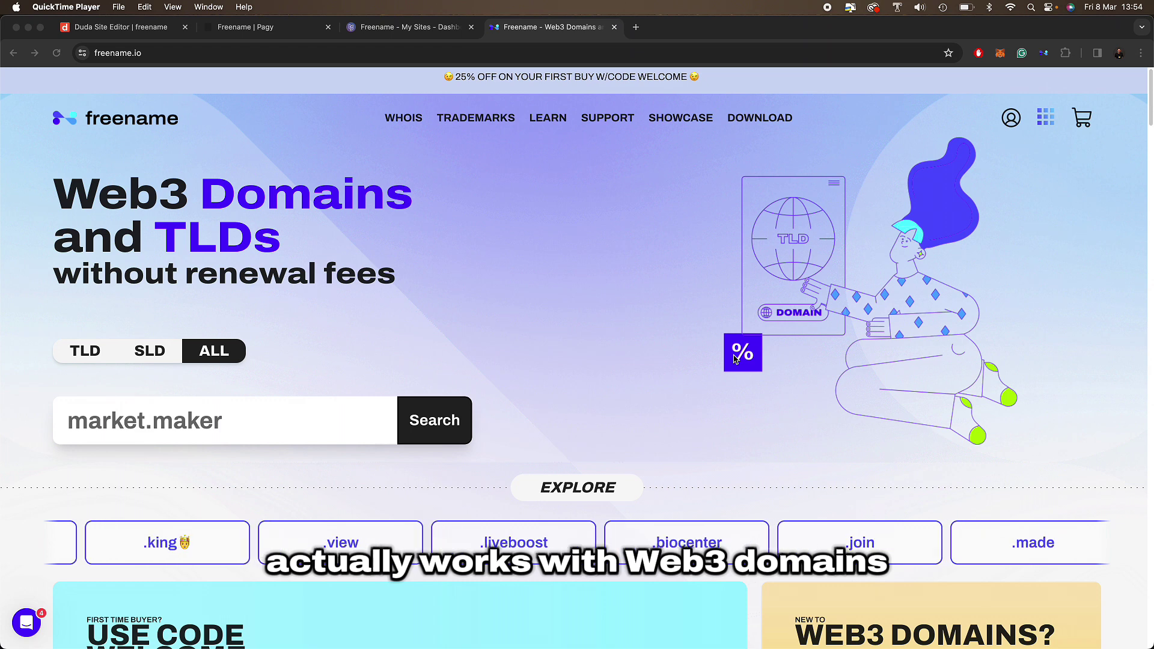
# Step: Look over the Carrd, Pagy and Duda site editors open in the browser tabs
pyautogui.click(474, 228)
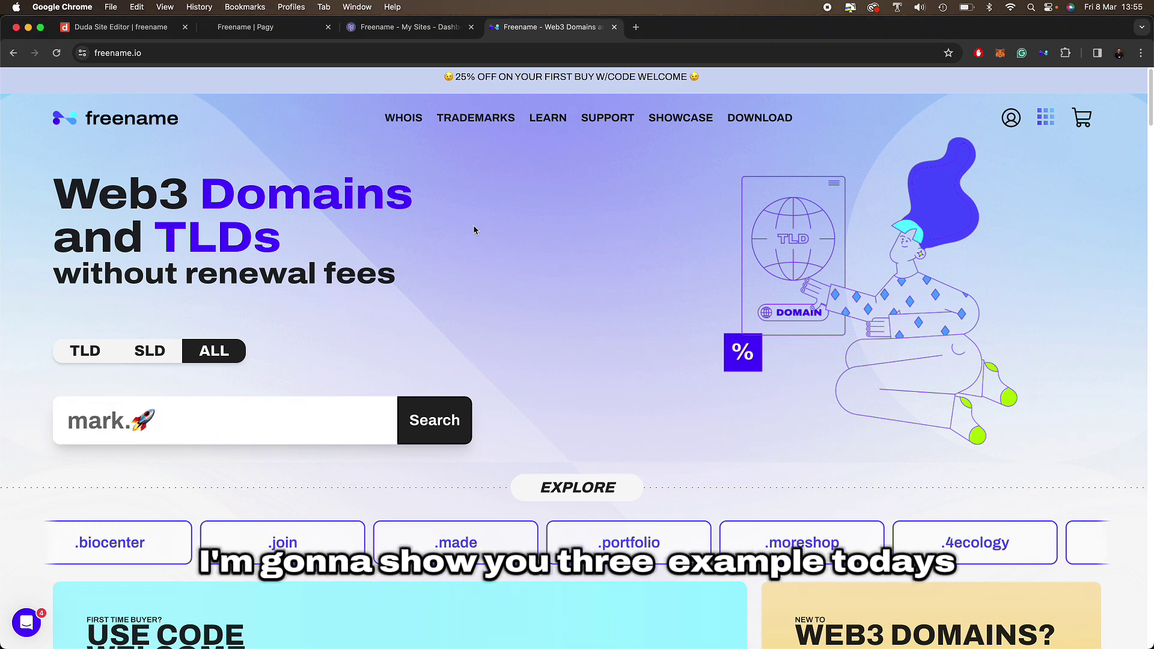
pyautogui.click(404, 27)
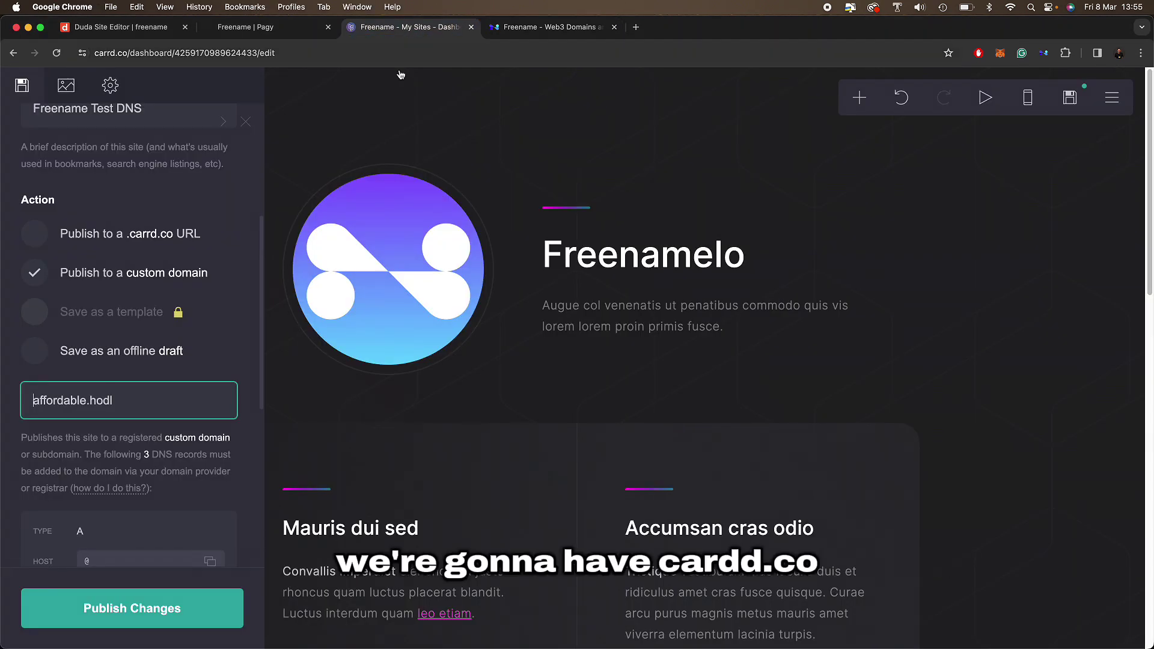
pyautogui.click(272, 29)
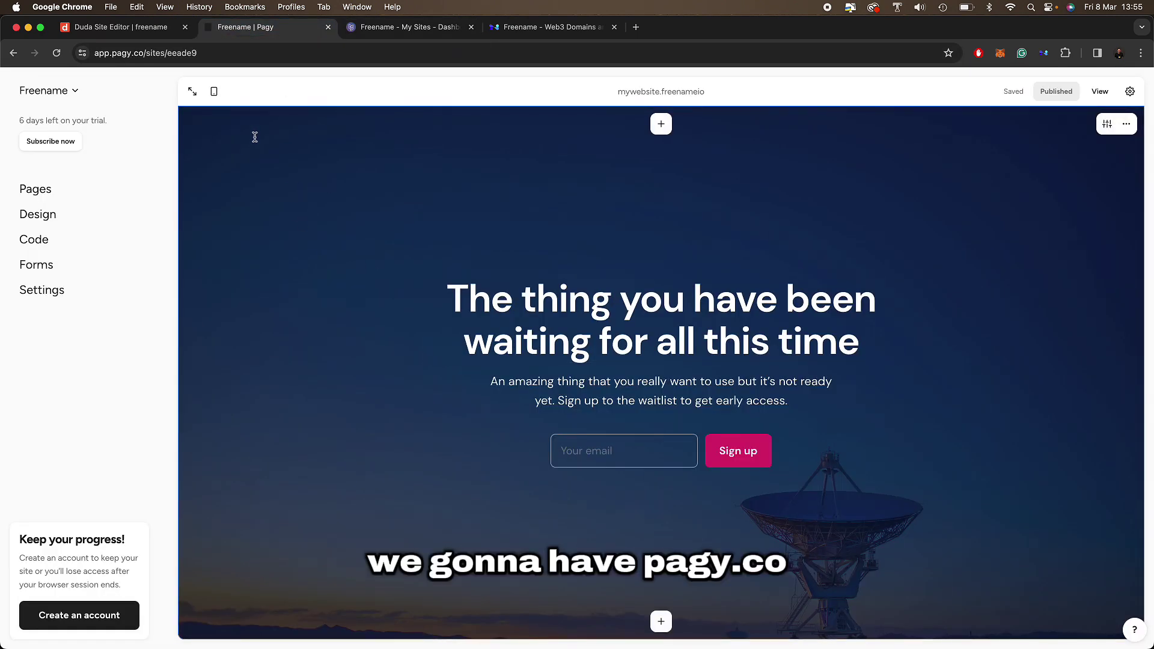
pyautogui.click(132, 27)
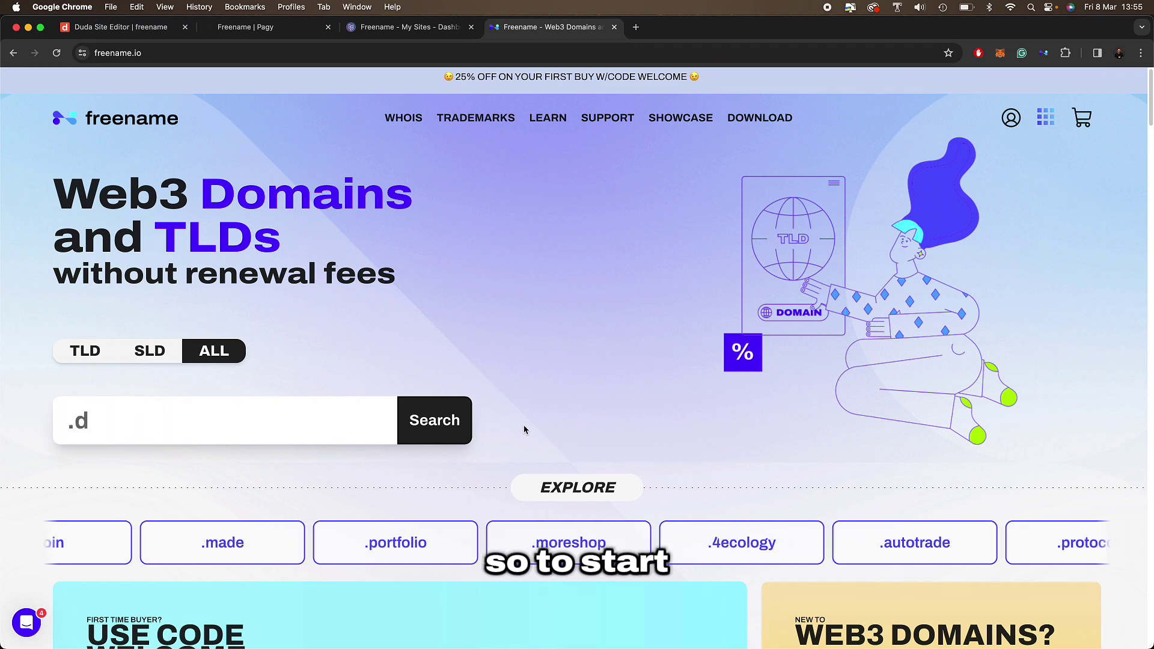
# Step: Open Freename's Domain List and review the domains affordable.hodl, patpat.hodl and mywebsite.freenameio
pyautogui.click(1004, 120)
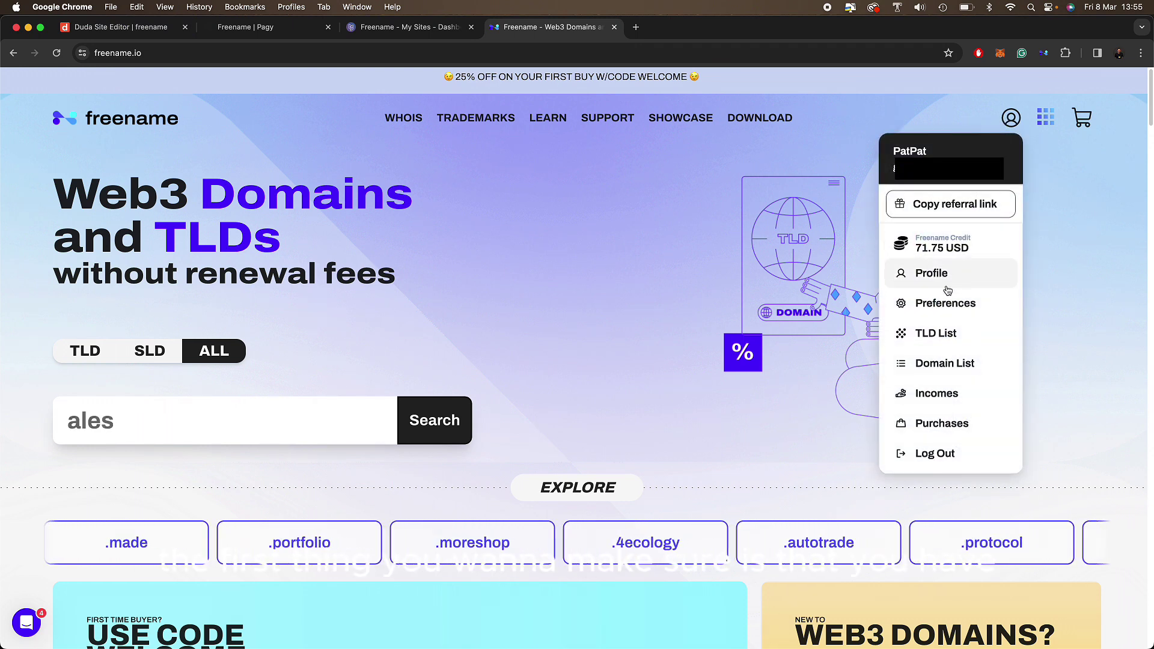
pyautogui.click(941, 365)
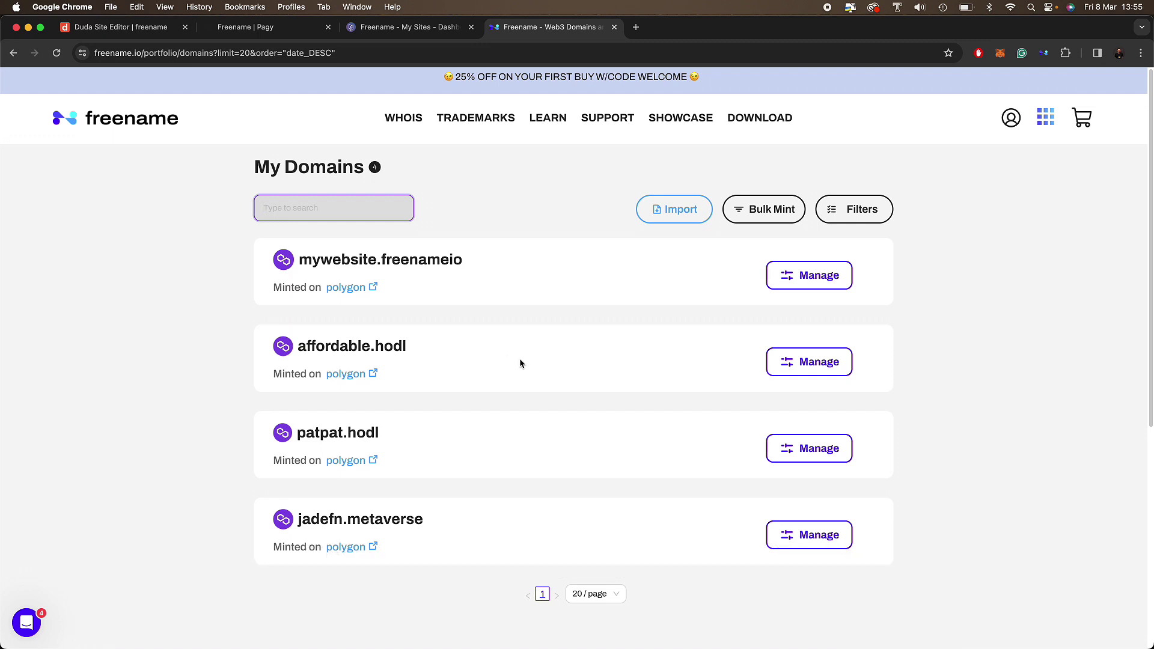
pyautogui.moveTo(297, 350); pyautogui.dragTo(407, 362)
pyautogui.moveTo(298, 430); pyautogui.dragTo(388, 437)
pyautogui.moveTo(299, 260); pyautogui.dragTo(467, 270)
pyautogui.moveTo(296, 346); pyautogui.dragTo(412, 347)
pyautogui.moveTo(311, 436); pyautogui.dragTo(377, 437)
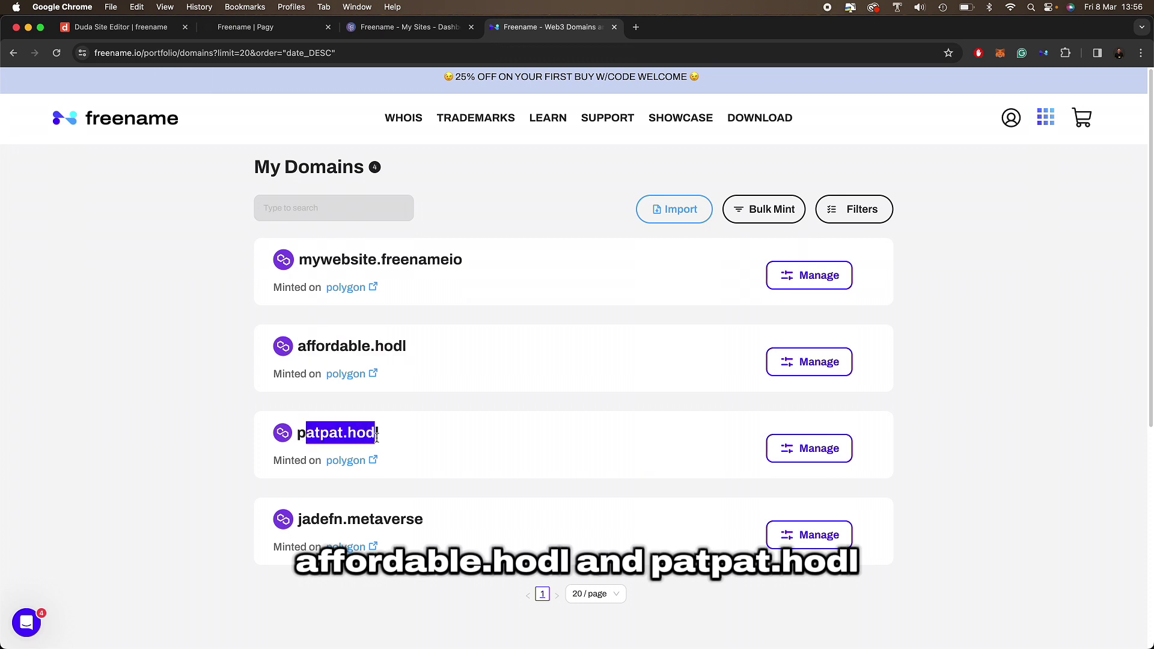
# Step: Open mywebsite.freenameio's DNS records and inspect the A record 34.22.218.54 and the CNAME field
pyautogui.click(433, 299)
pyautogui.click(777, 280)
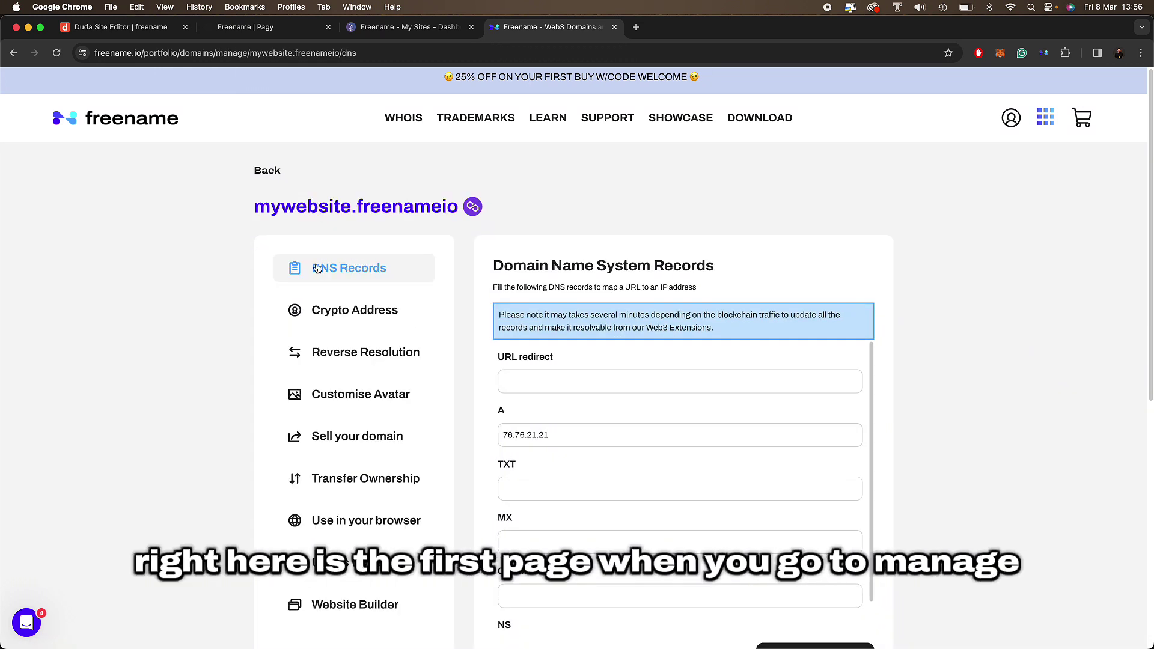
pyautogui.scroll(-1, 653, 353)
pyautogui.scroll(-3, 641, 394)
pyautogui.scroll(2, 646, 395)
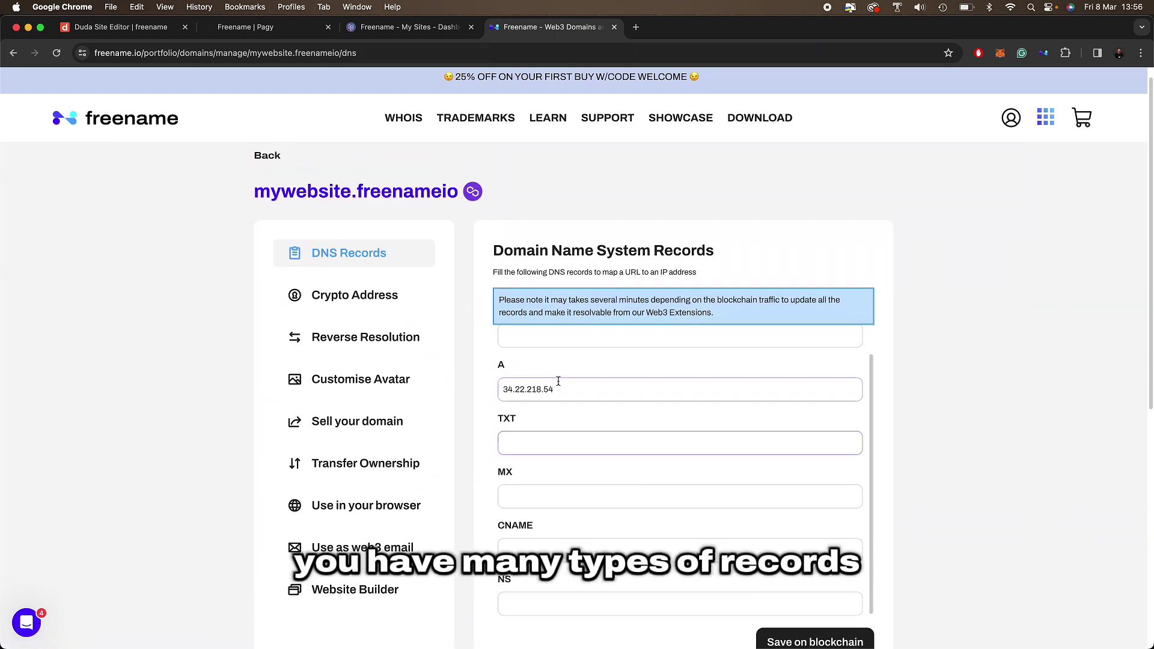
pyautogui.click(572, 396)
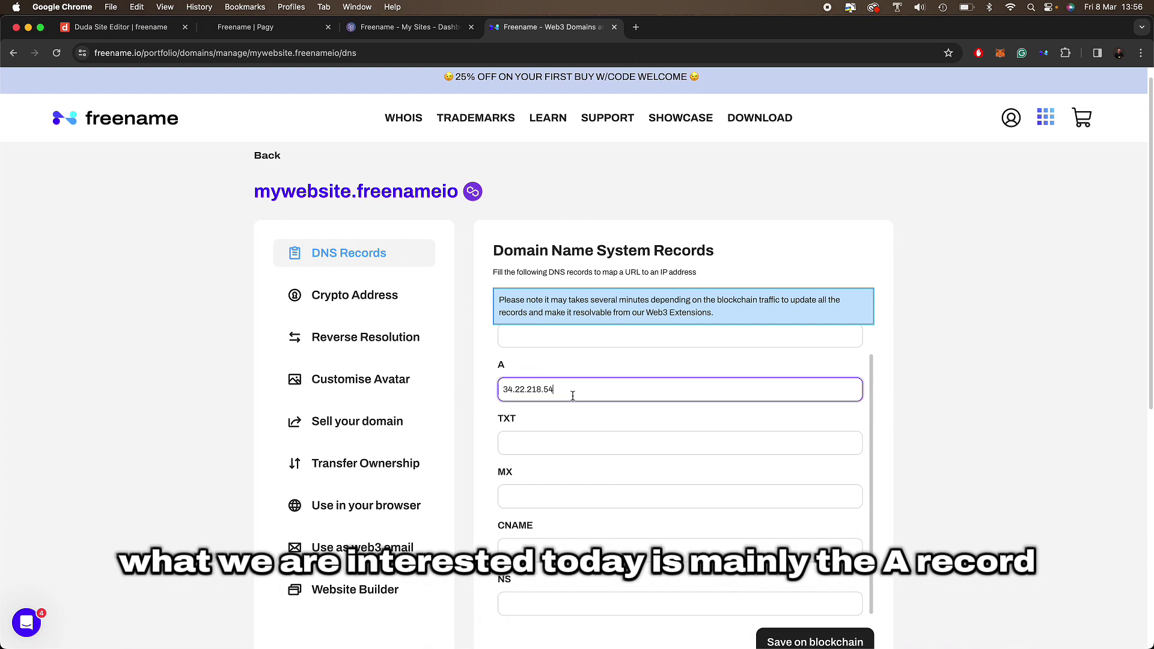
pyautogui.press('super+a')
pyautogui.click(545, 544)
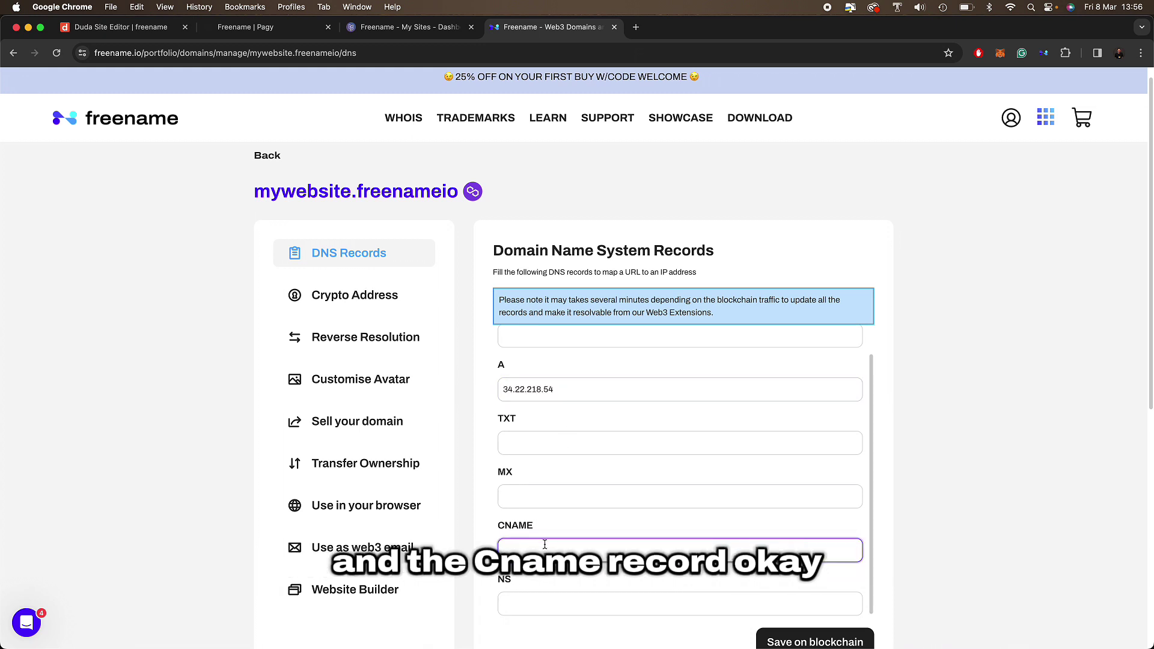
pyautogui.click(492, 365)
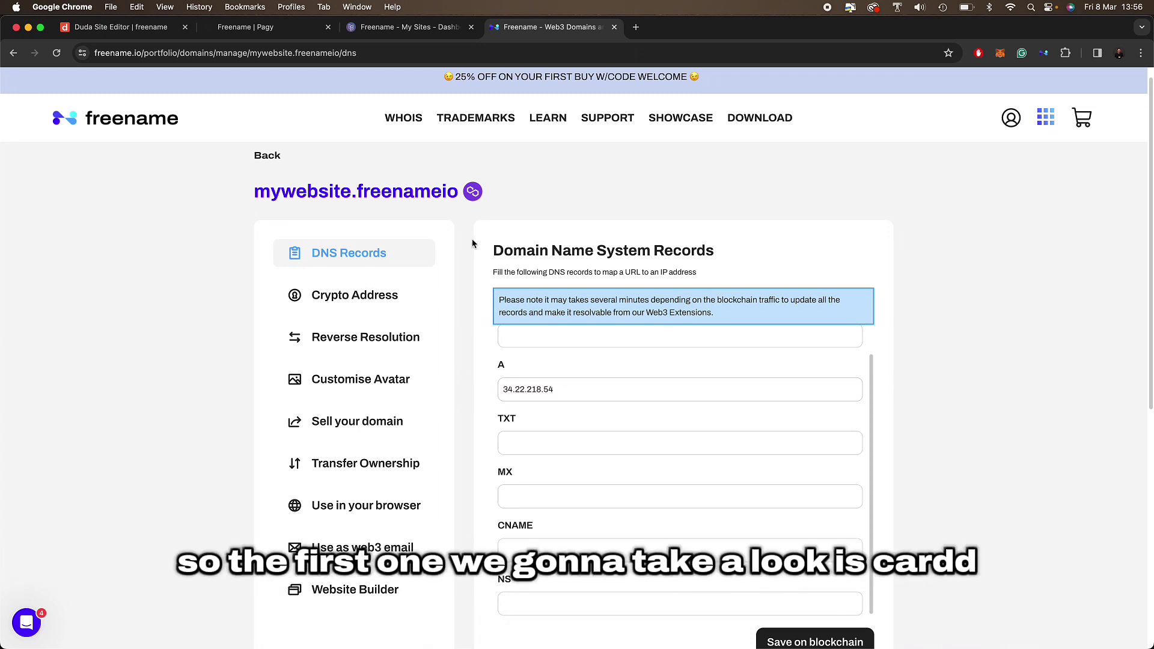
pyautogui.click(409, 27)
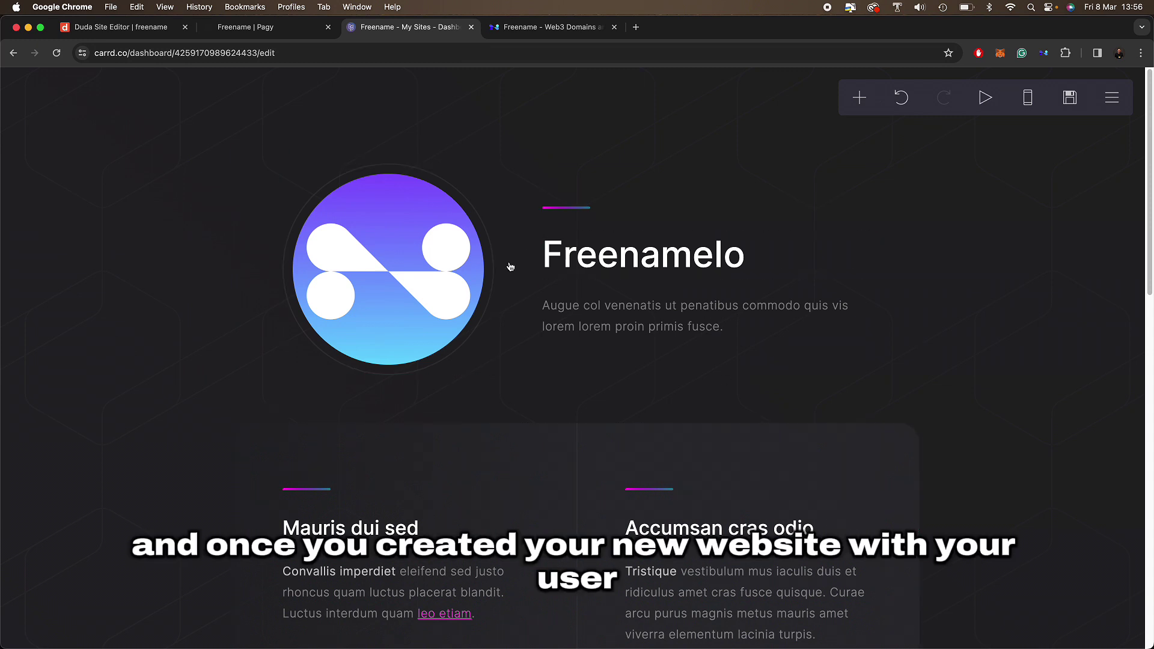
# Step: Open the Carrd site's publish settings and check the custom domain affordable.hodl
pyautogui.click(1070, 103)
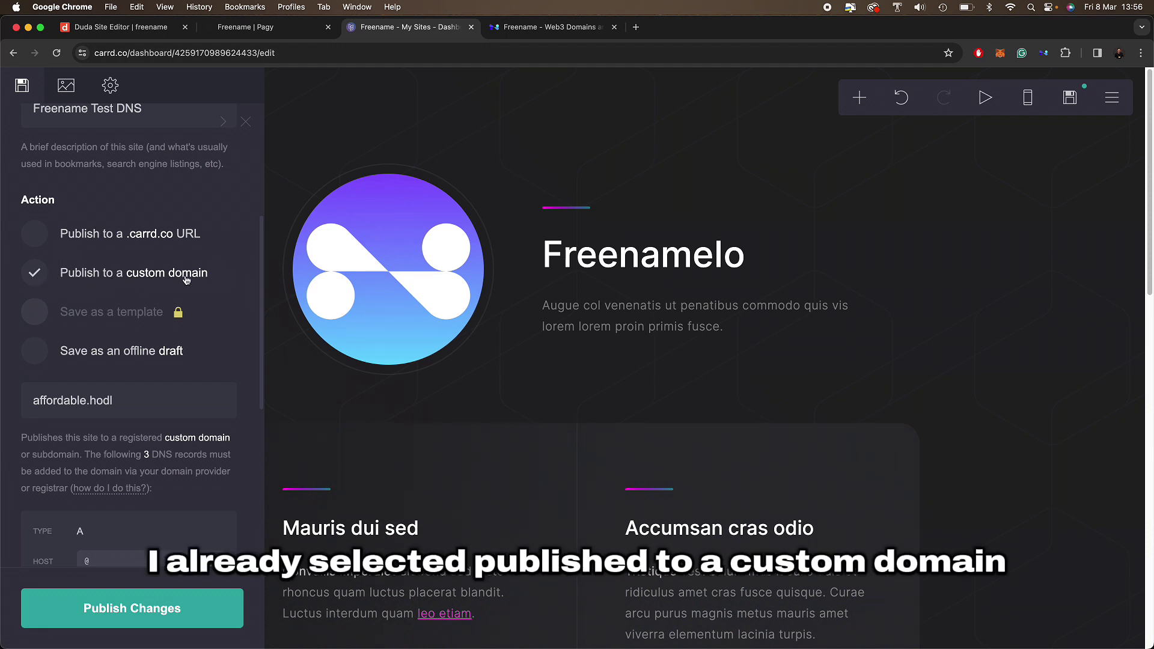
pyautogui.click(87, 406)
pyautogui.moveTo(121, 401); pyautogui.dragTo(29, 402)
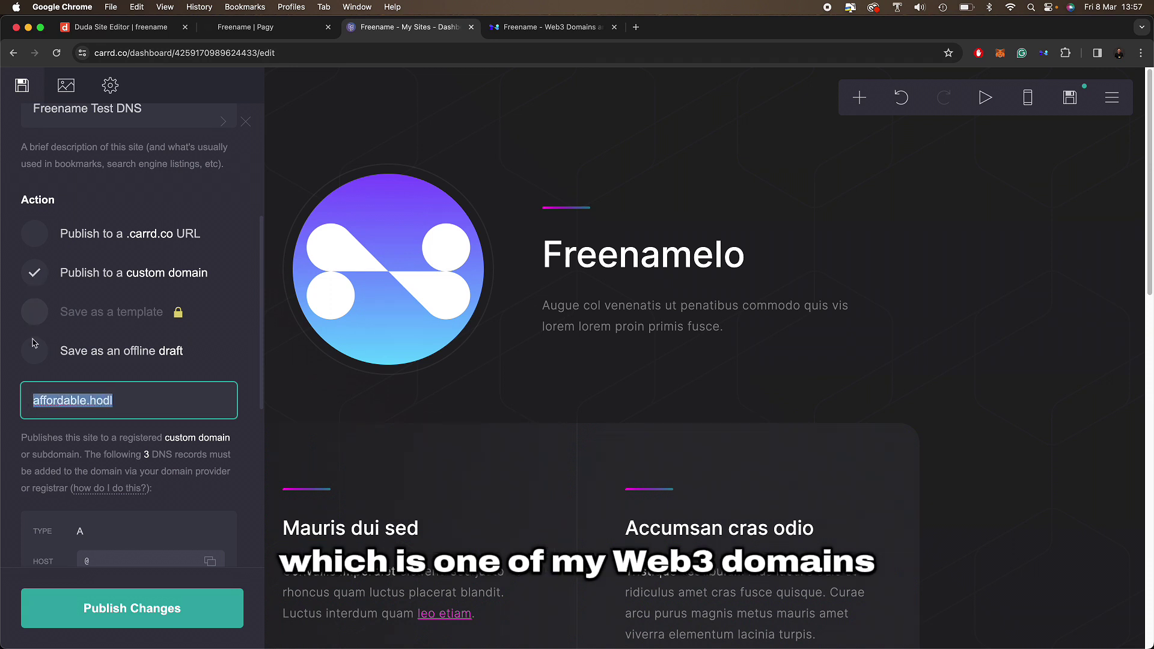
pyautogui.click(92, 276)
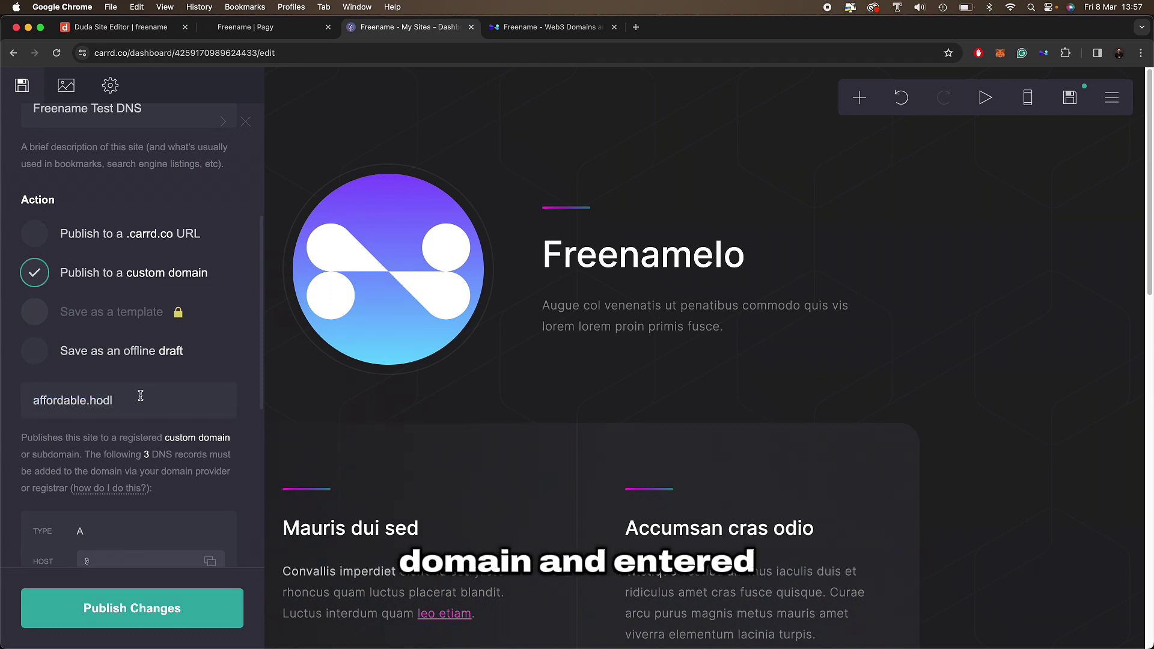
pyautogui.moveTo(113, 401); pyautogui.dragTo(37, 400)
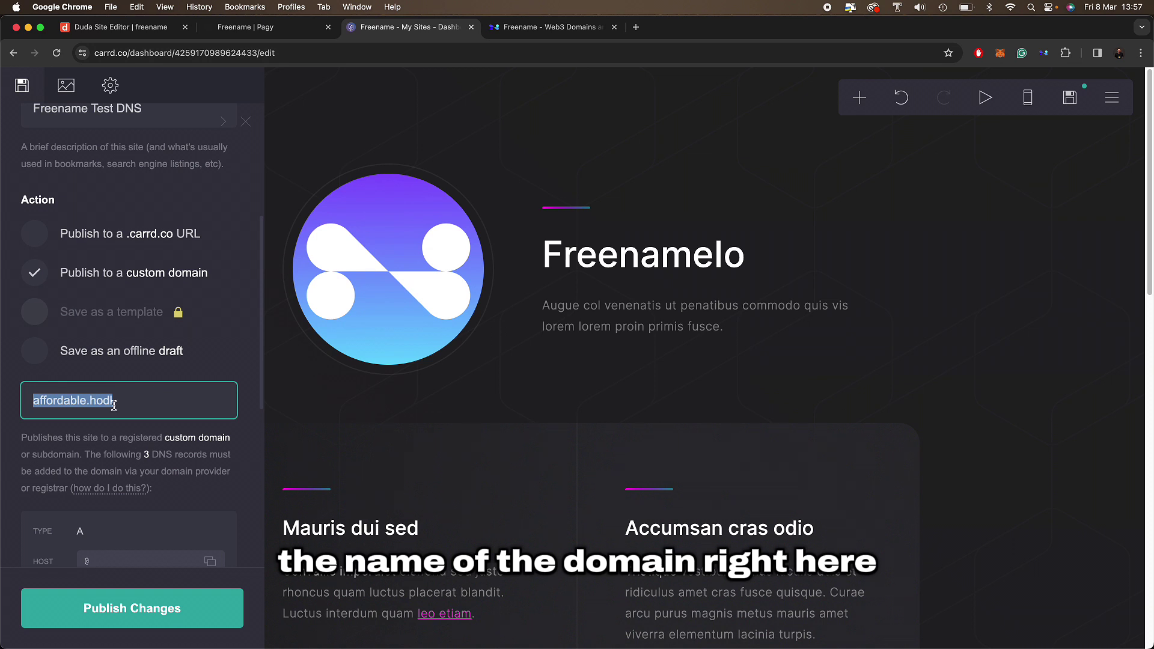
# Step: Copy the first A record target 23.21.157.88 from Carrd's required DNS records
pyautogui.scroll(-5, 114, 406)
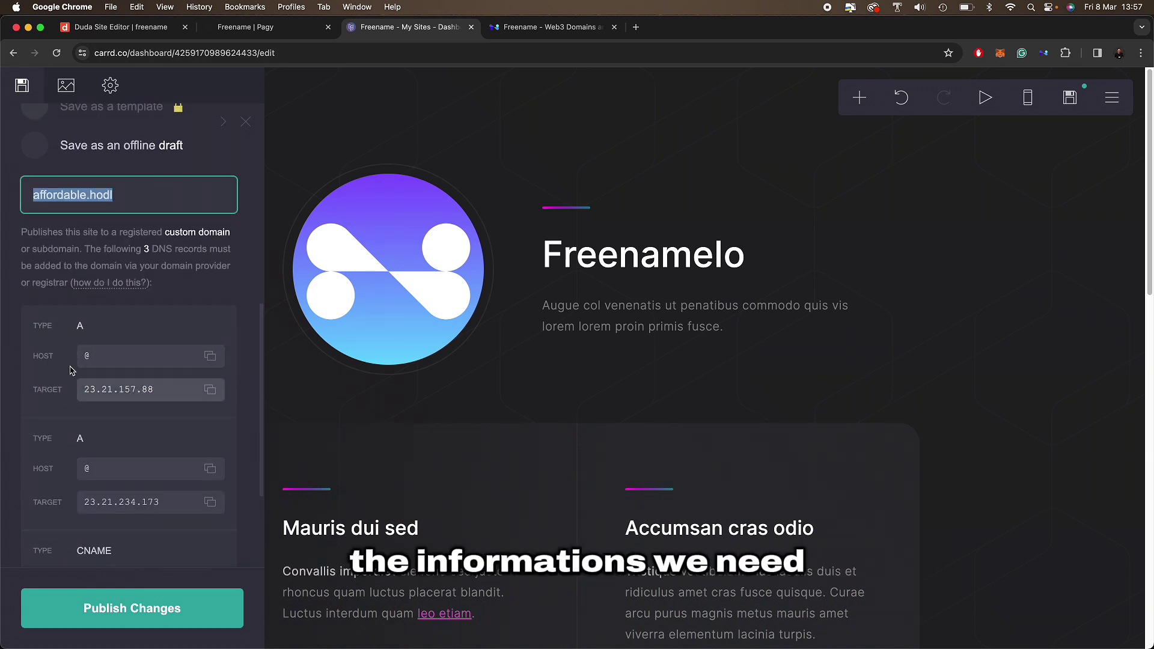
pyautogui.scroll(-2, 75, 353)
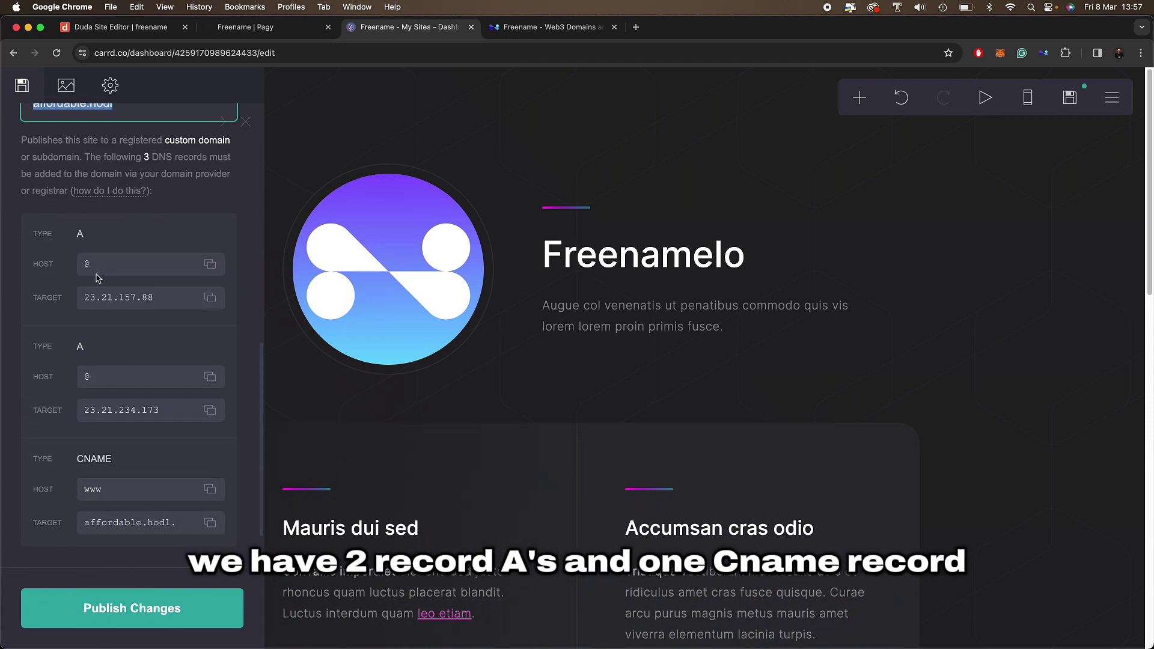
pyautogui.click(34, 235)
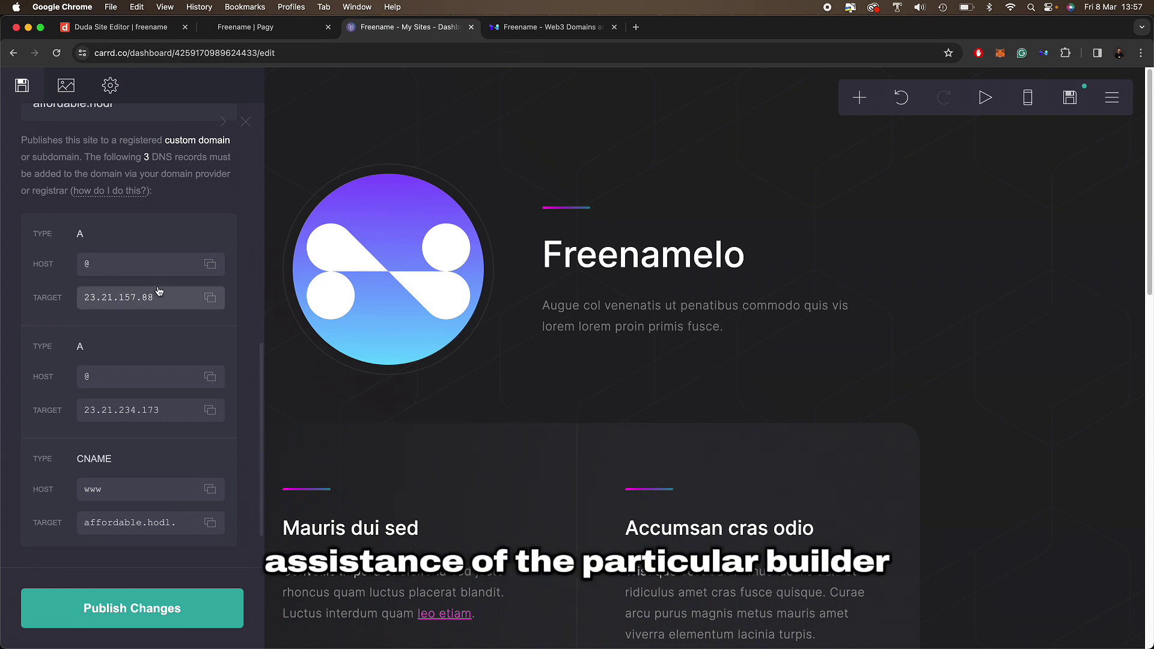
pyautogui.click(209, 299)
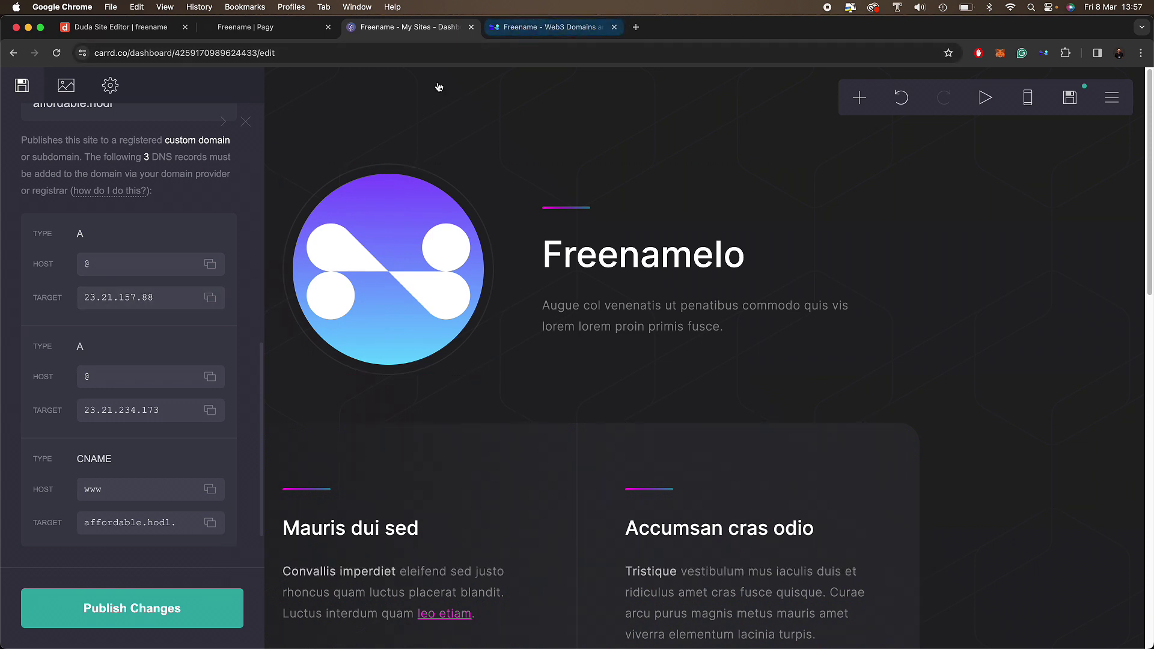
pyautogui.scroll(1, 160, 206)
pyautogui.moveTo(131, 129); pyautogui.dragTo(155, 111)
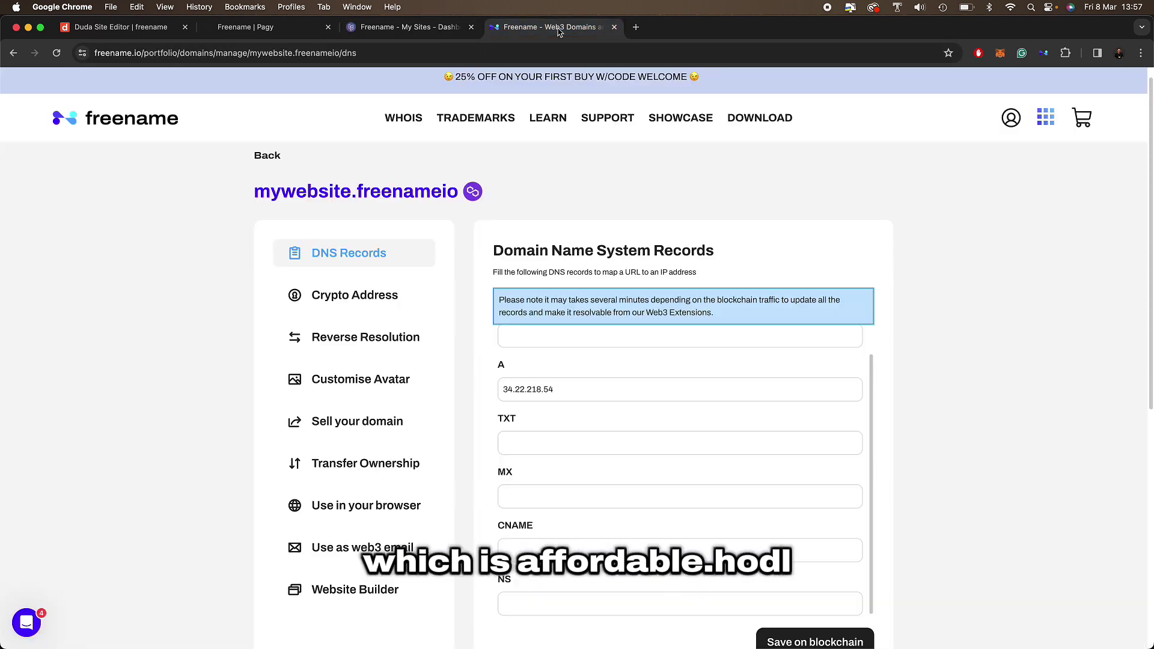
# Step: Open DNS management for affordable.hodl from Freename's domain list
pyautogui.click(561, 27)
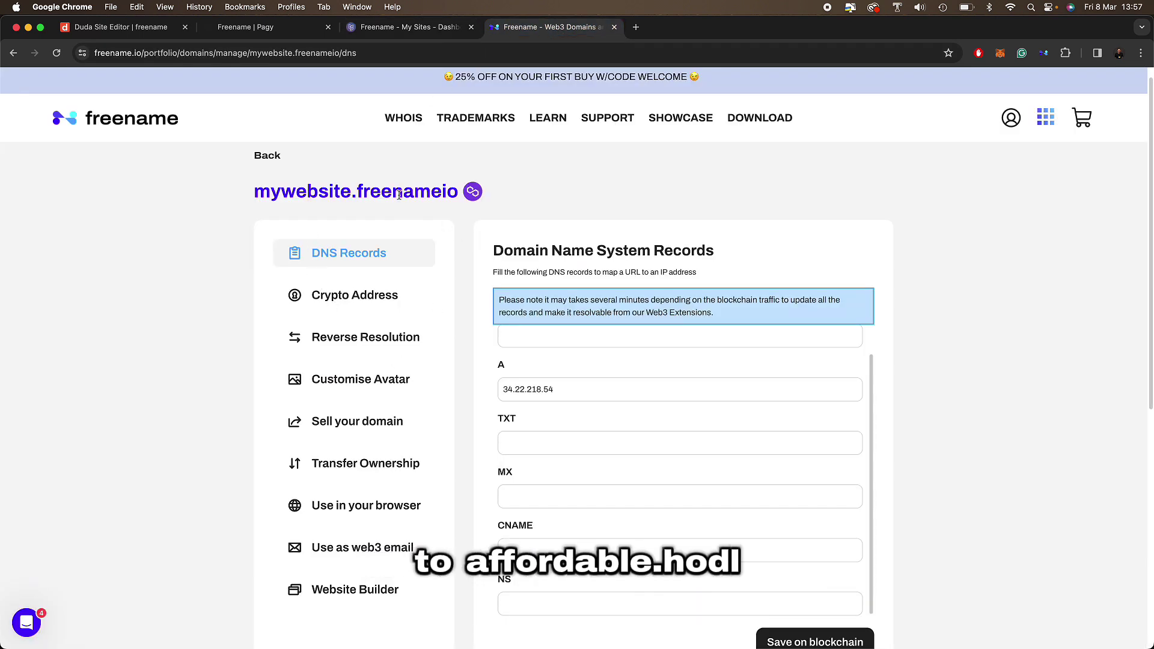
pyautogui.click(248, 158)
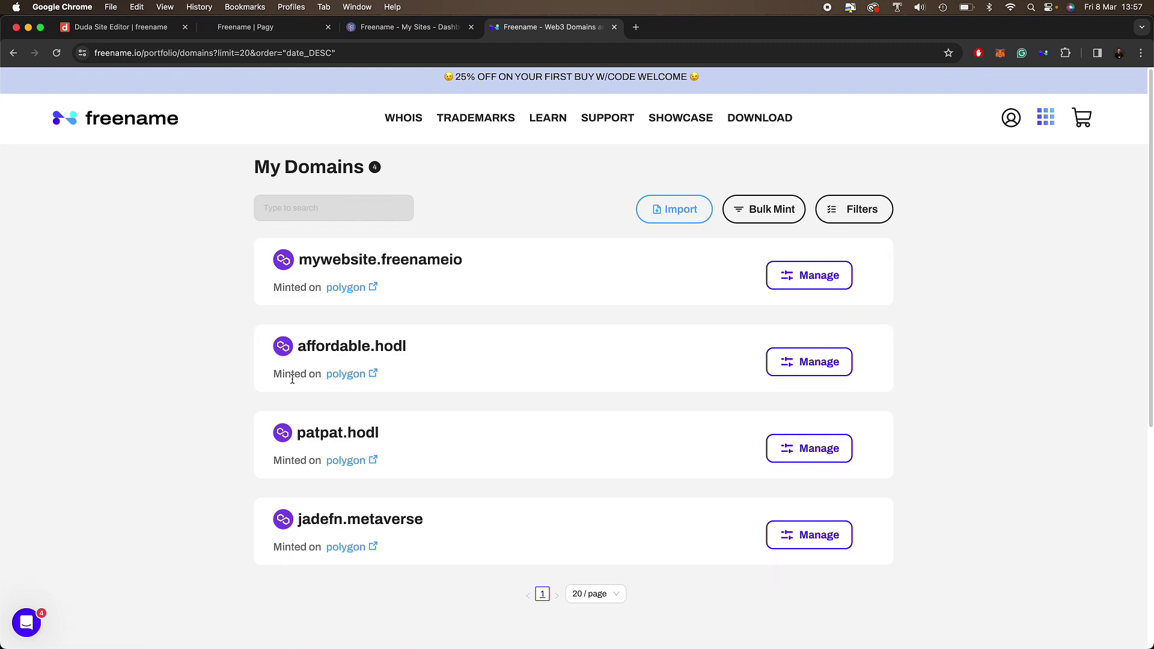
pyautogui.click(805, 363)
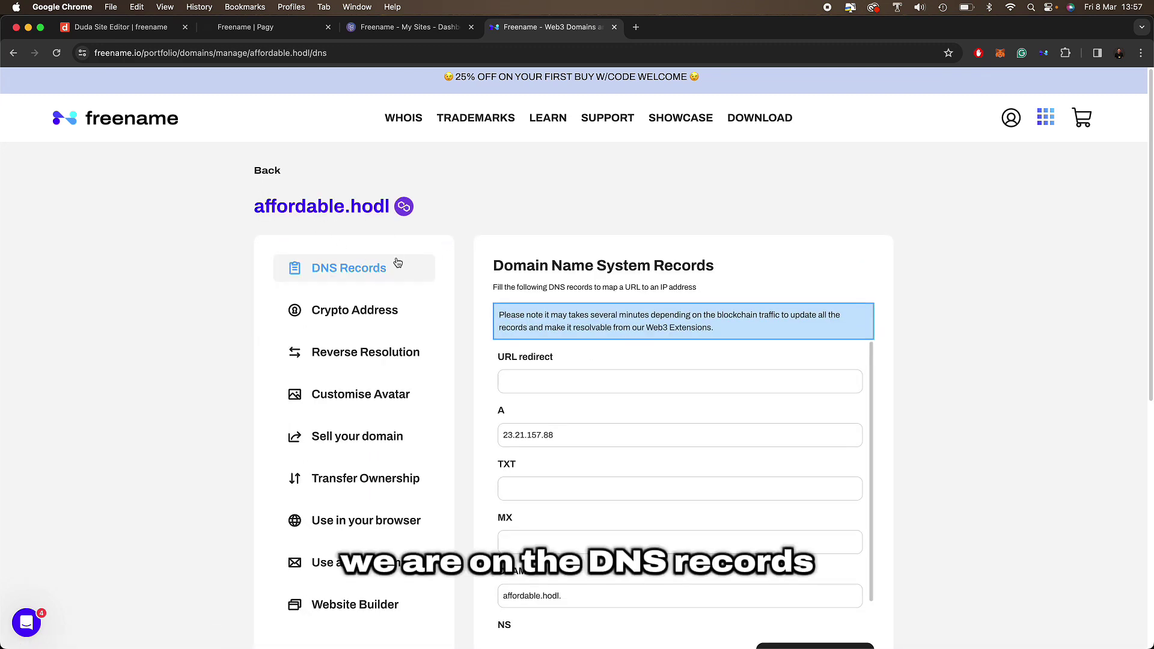
# Step: Set affordable.hodl's A record to 23.21.157.88 and save it on the blockchain via MetaMask
pyautogui.click(546, 436)
pyautogui.doubleClick(546, 435)
pyautogui.click(556, 438)
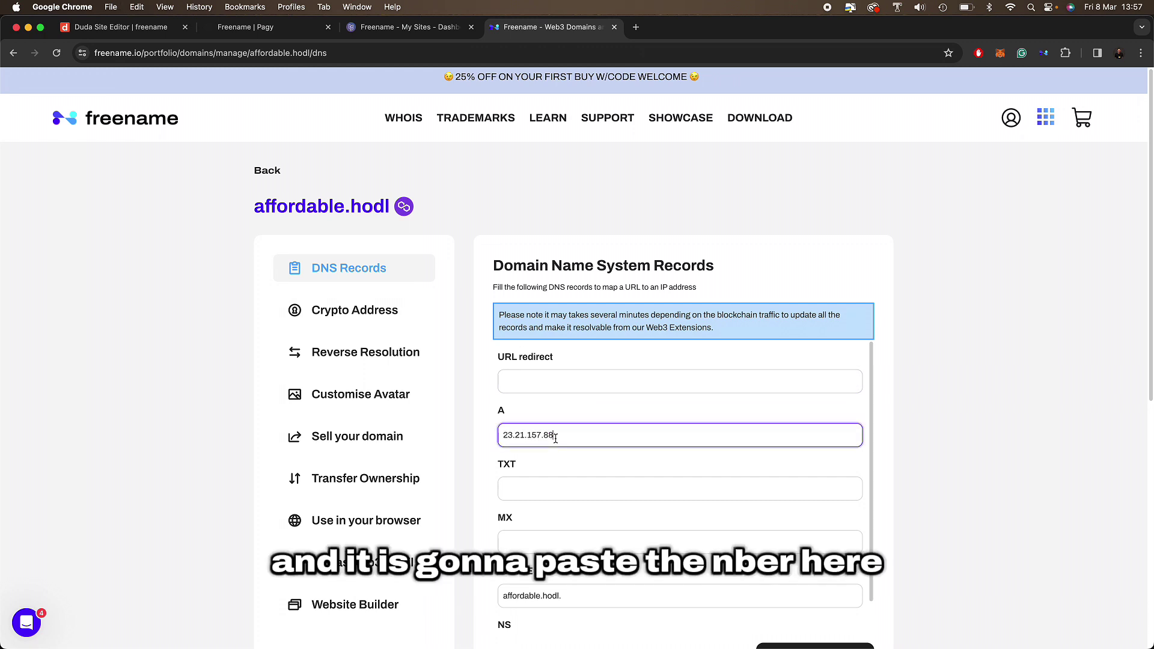
pyautogui.moveTo(556, 438); pyautogui.dragTo(480, 434)
pyautogui.scroll(-5, 661, 481)
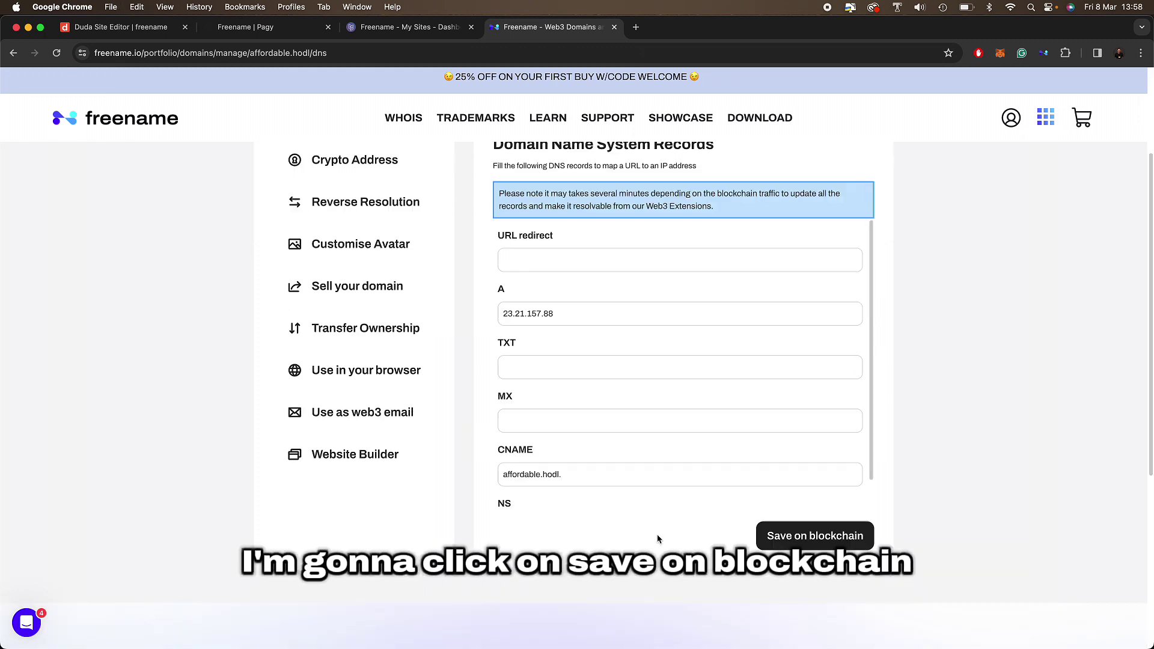
pyautogui.scroll(-1, 768, 536)
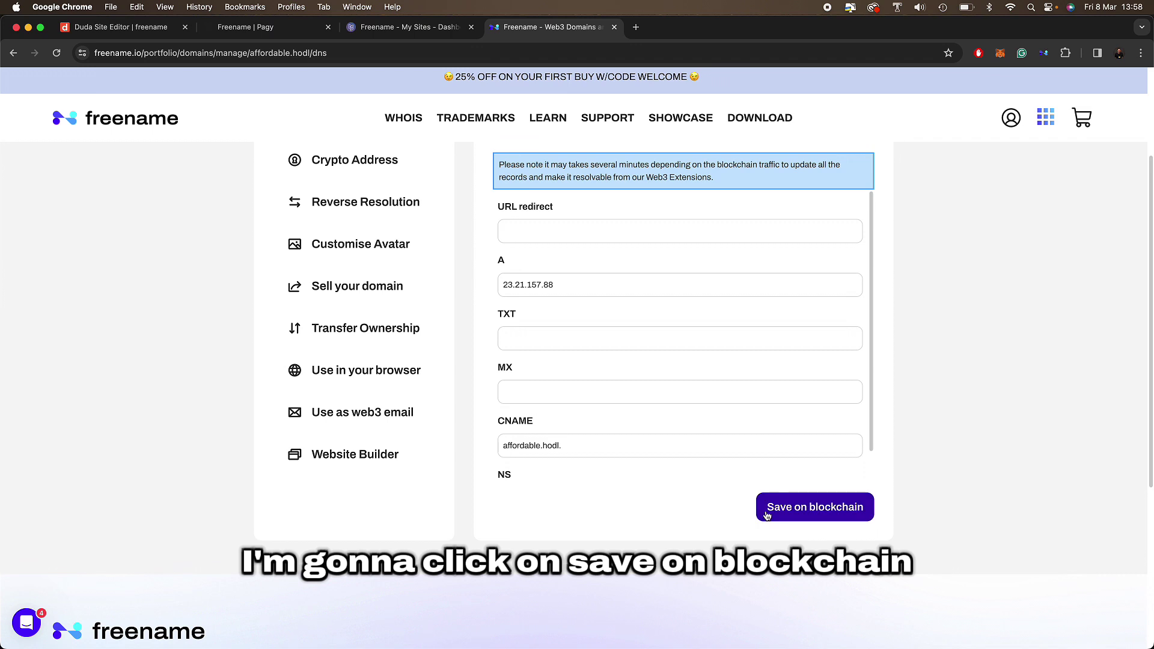
pyautogui.click(768, 516)
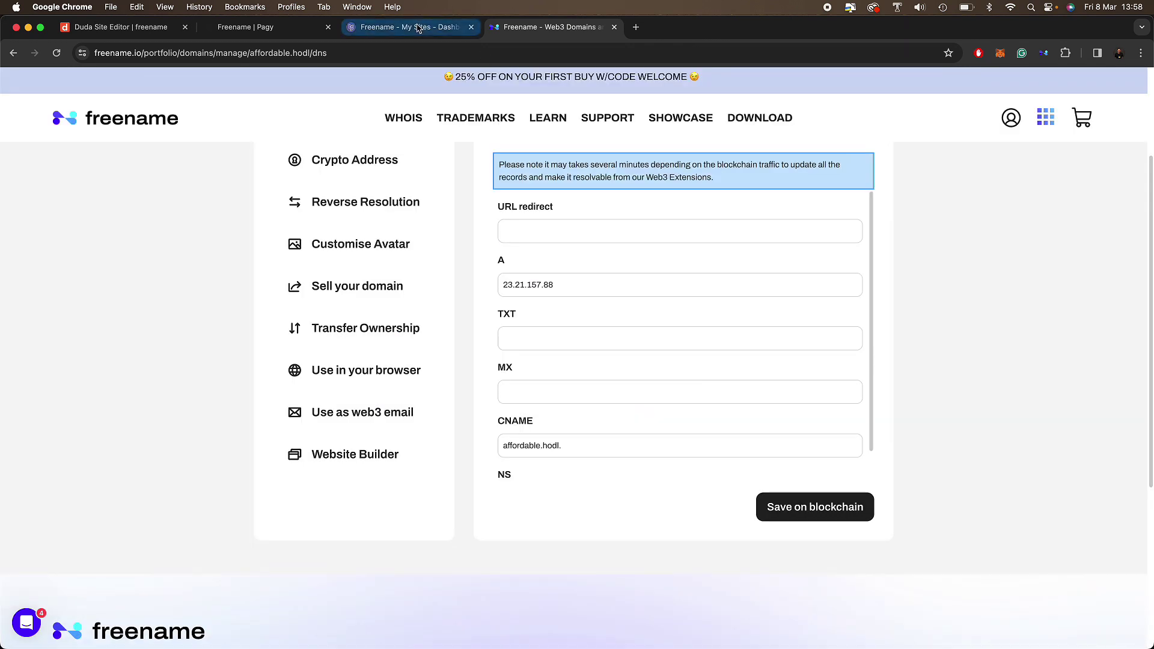
pyautogui.click(409, 27)
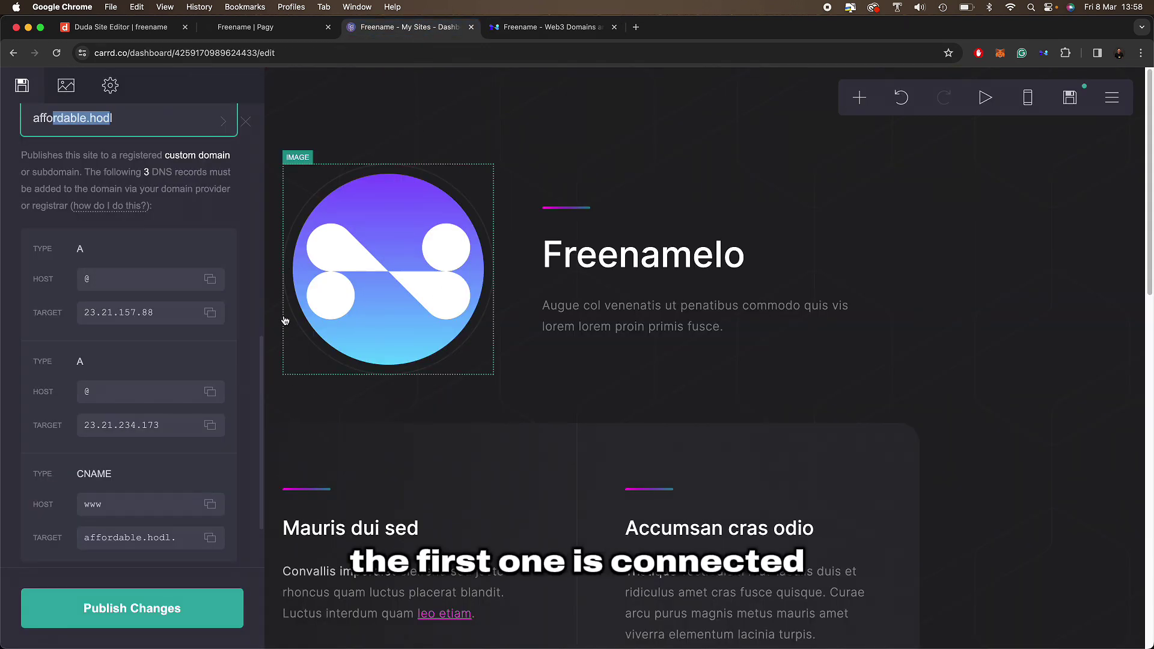
# Step: Open the Pagy site's settings and check the custom domain mywebsite.freenameio
pyautogui.click(241, 33)
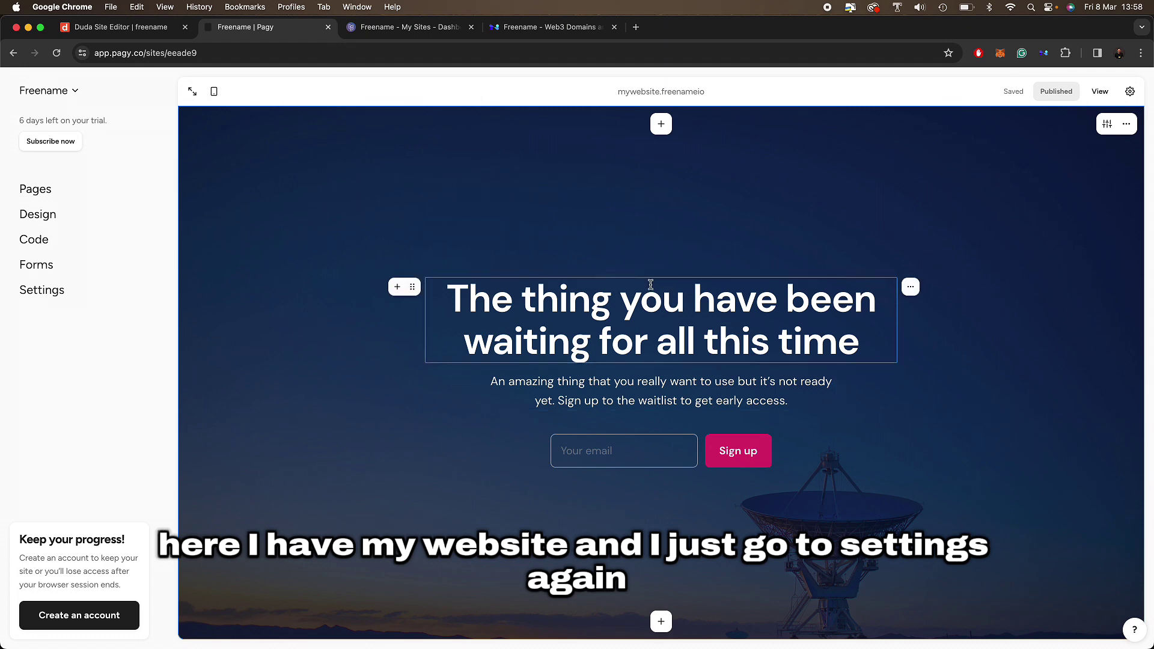
pyautogui.click(41, 291)
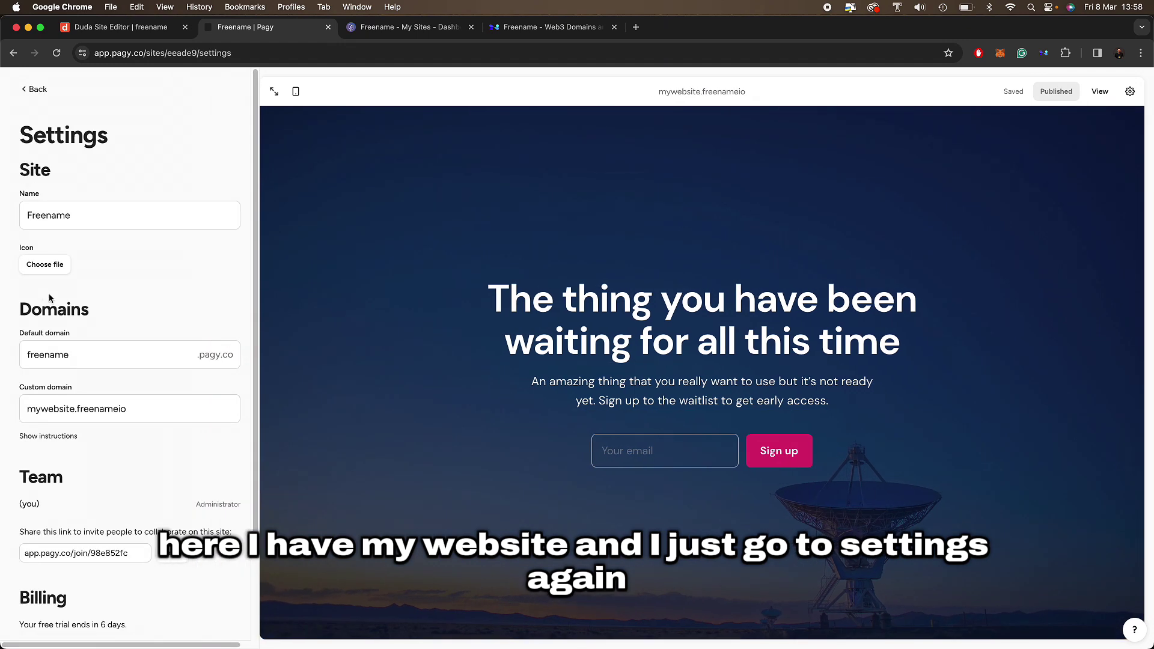
pyautogui.tripleClick(63, 409)
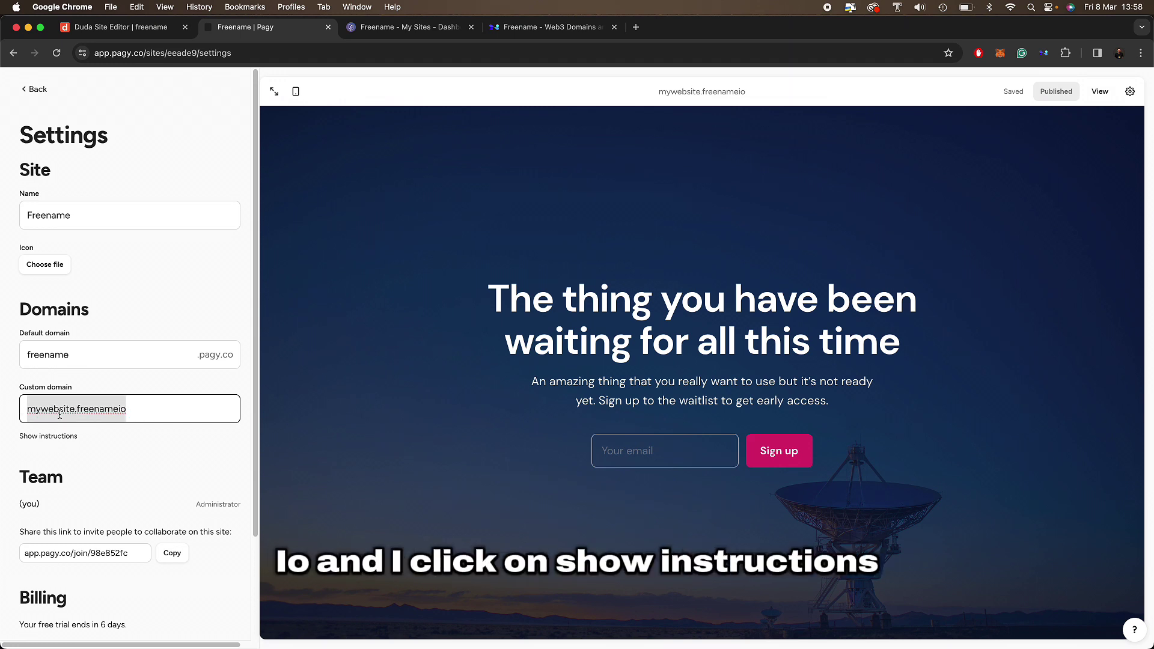
pyautogui.click(69, 411)
# Step: Show the custom domain's DNS instructions and select the A-record IP 76.76.21.21 to copy
pyautogui.click(62, 438)
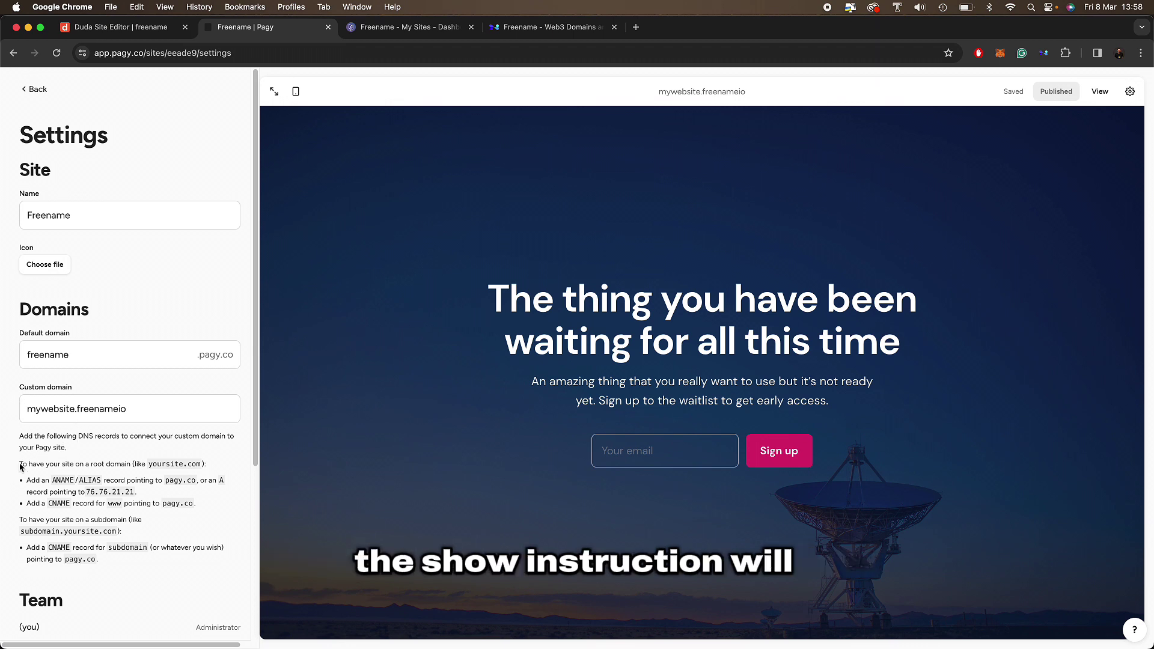
pyautogui.moveTo(27, 478); pyautogui.dragTo(92, 490)
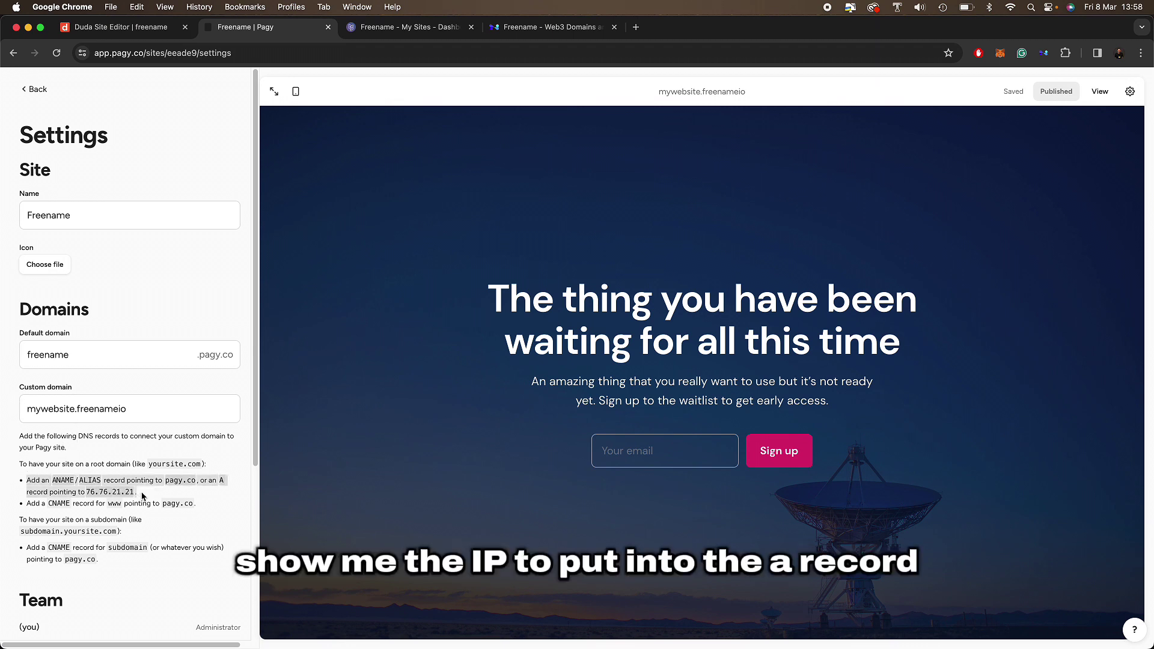
pyautogui.tripleClick(92, 490)
pyautogui.doubleClick(92, 491)
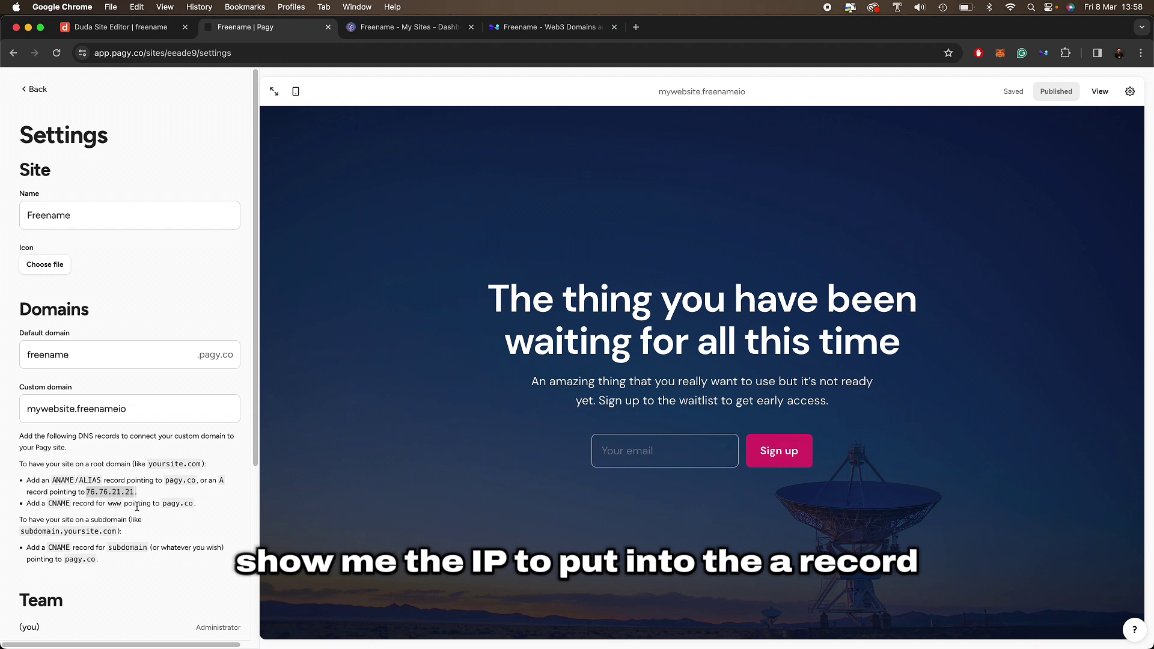
pyautogui.moveTo(163, 504); pyautogui.dragTo(195, 510)
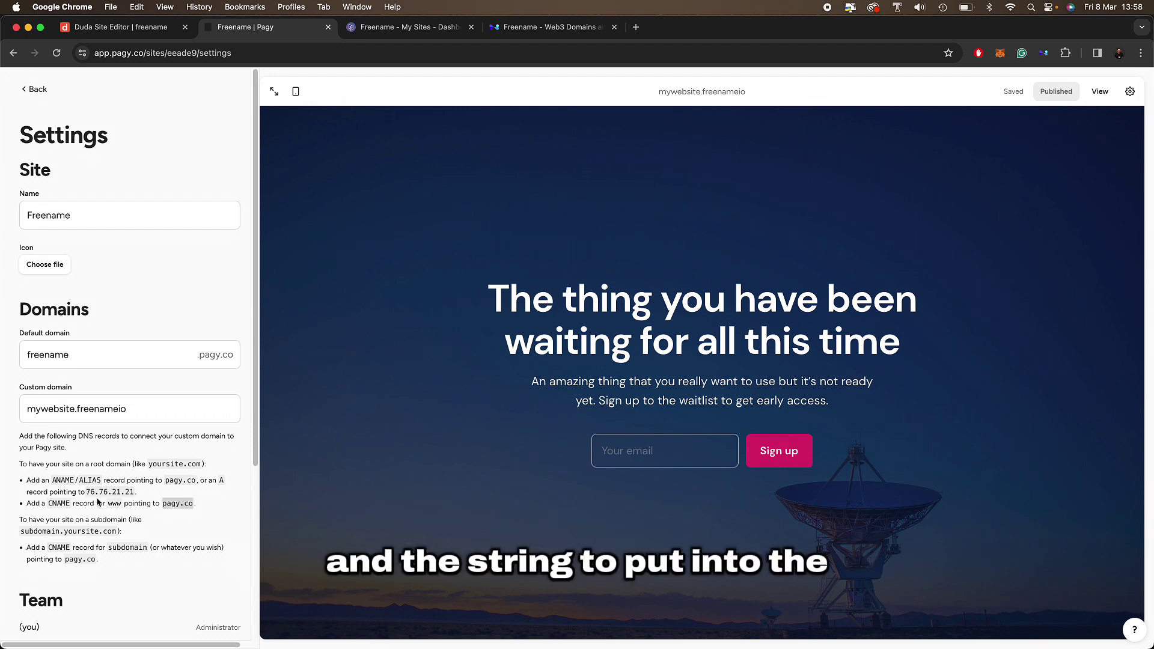
pyautogui.click(54, 503)
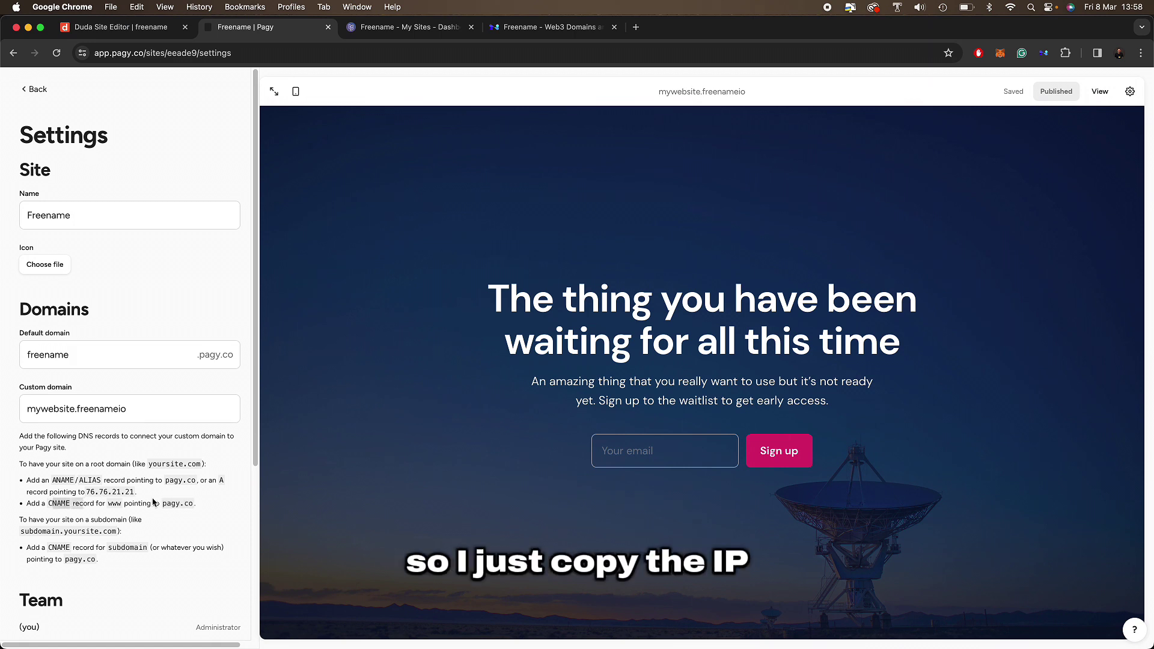
pyautogui.moveTo(86, 491); pyautogui.dragTo(143, 499)
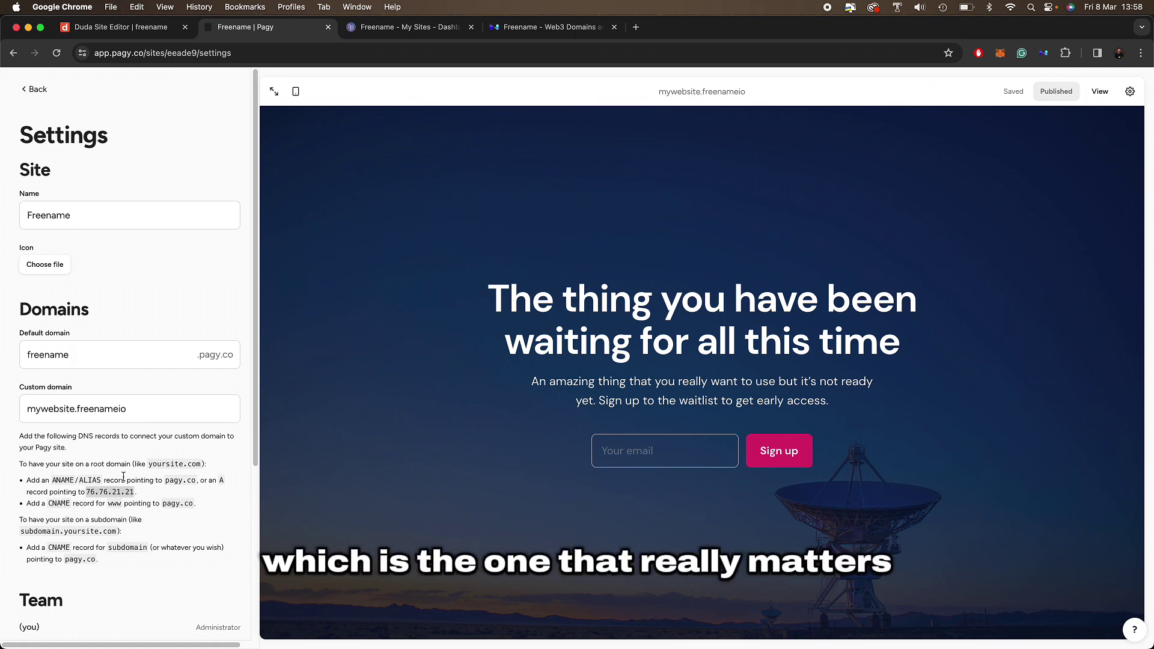
# Step: Return to My Domains in Freename and open the DNS records for mywebsite.freenameio
pyautogui.click(530, 27)
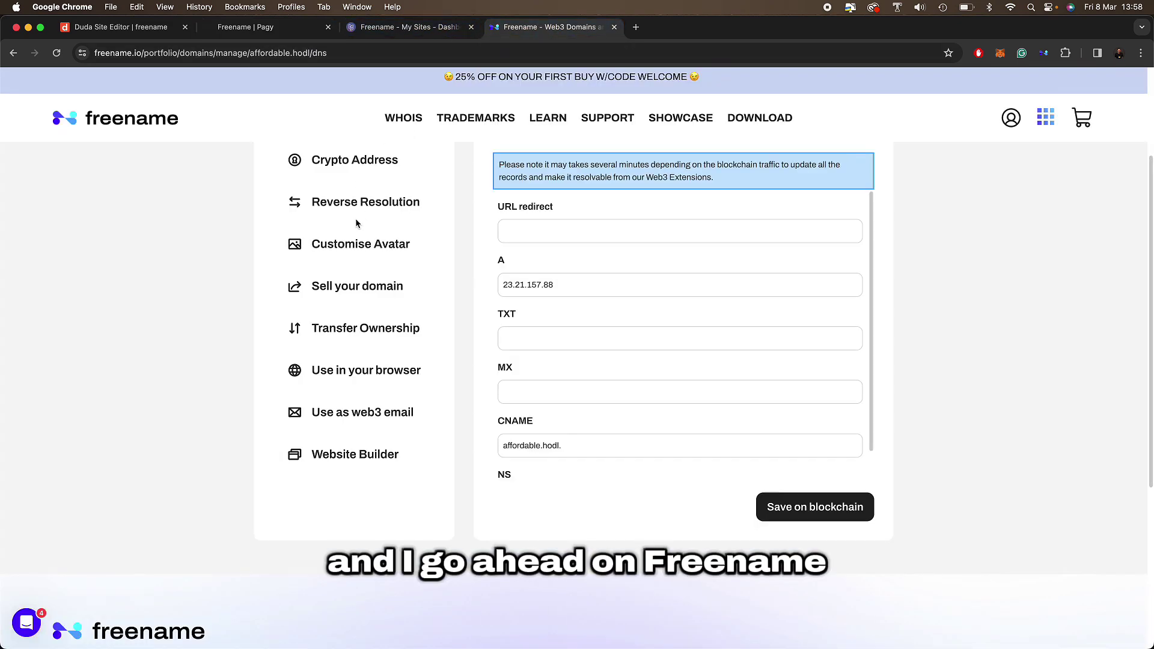
pyautogui.scroll(3, 421, 156)
pyautogui.click(268, 178)
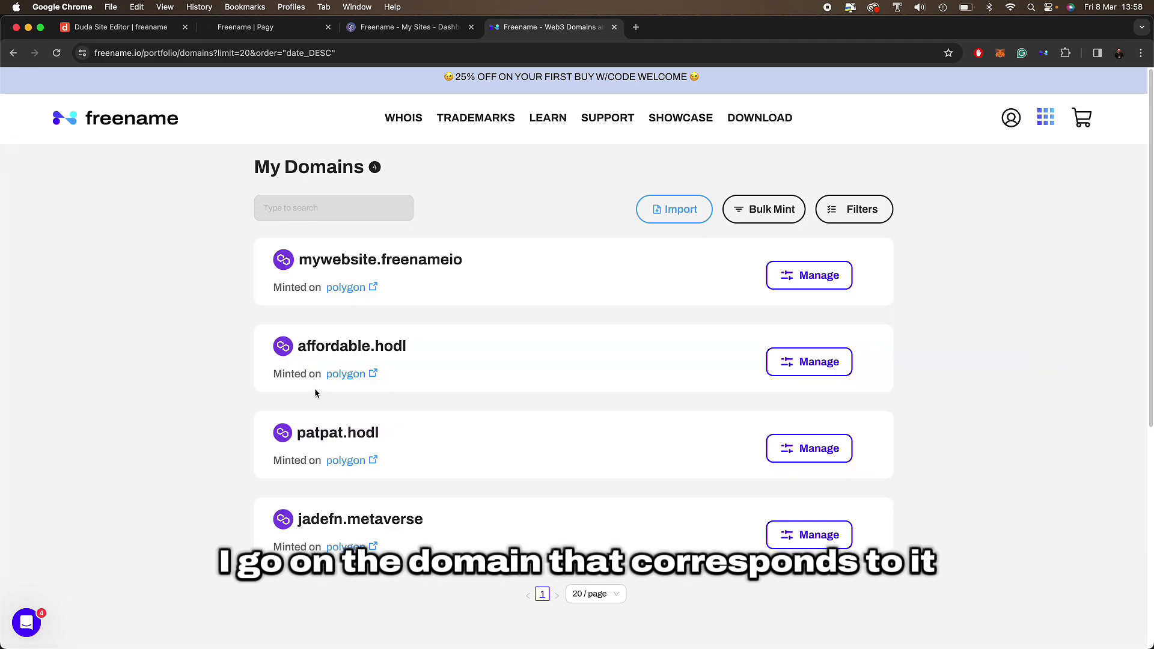
pyautogui.rightClick(358, 498)
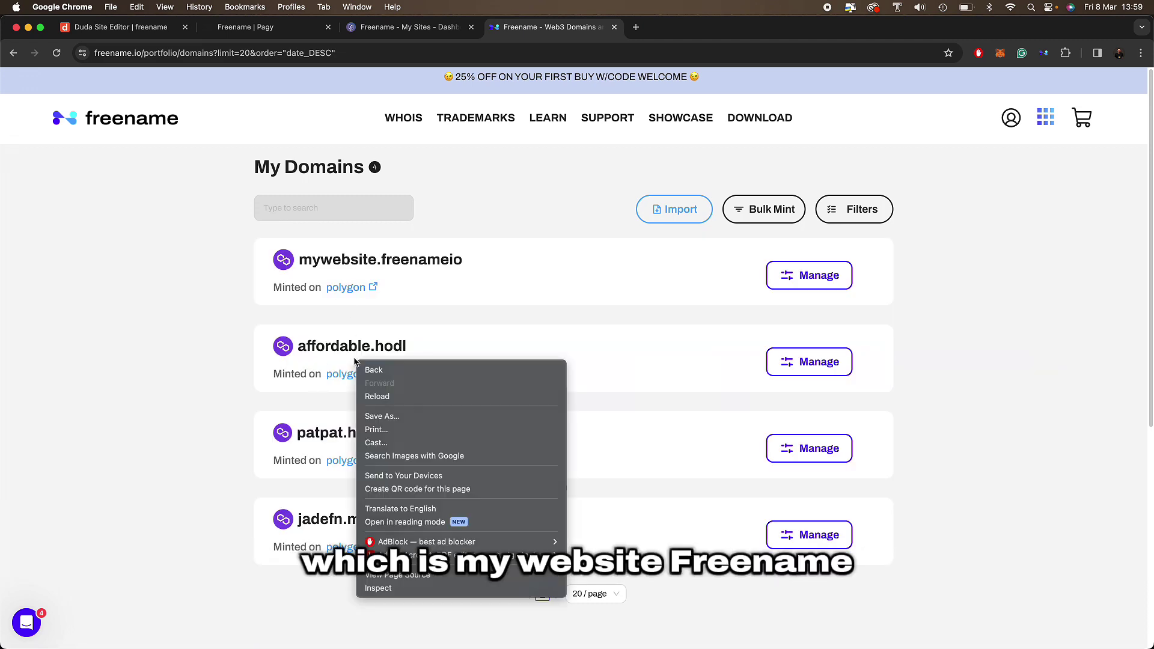
pyautogui.click(467, 287)
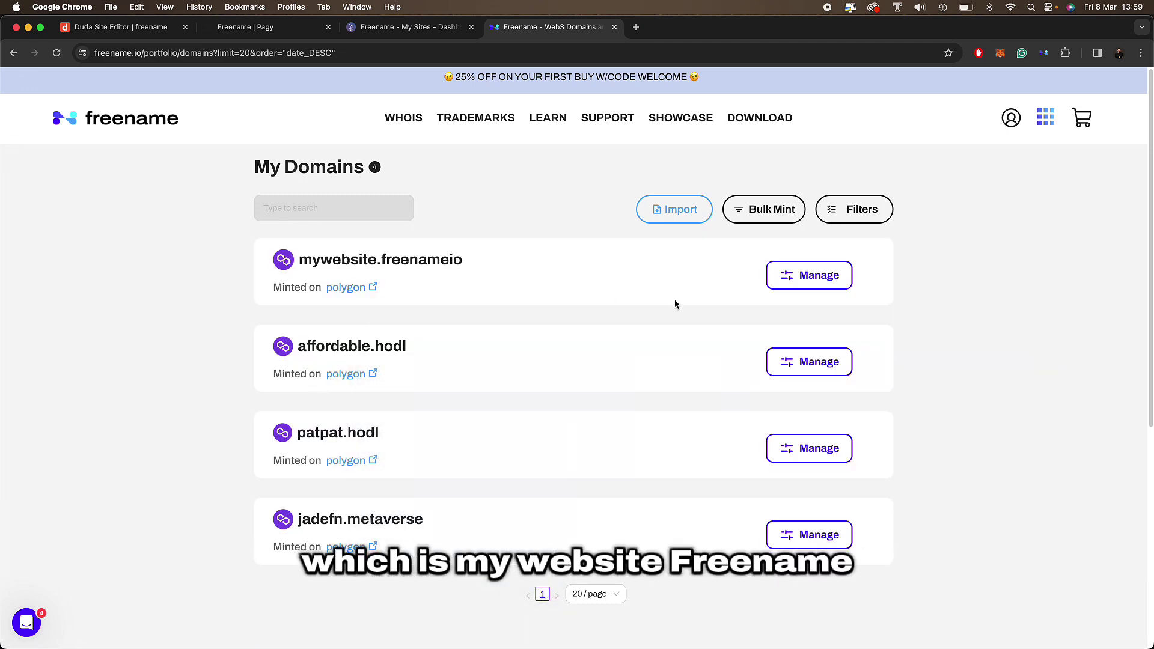
pyautogui.click(820, 282)
# Step: Replace the A record value with 34.22.218.54 and save the records on the blockchain
pyautogui.click(538, 442)
pyautogui.doubleClick(538, 442)
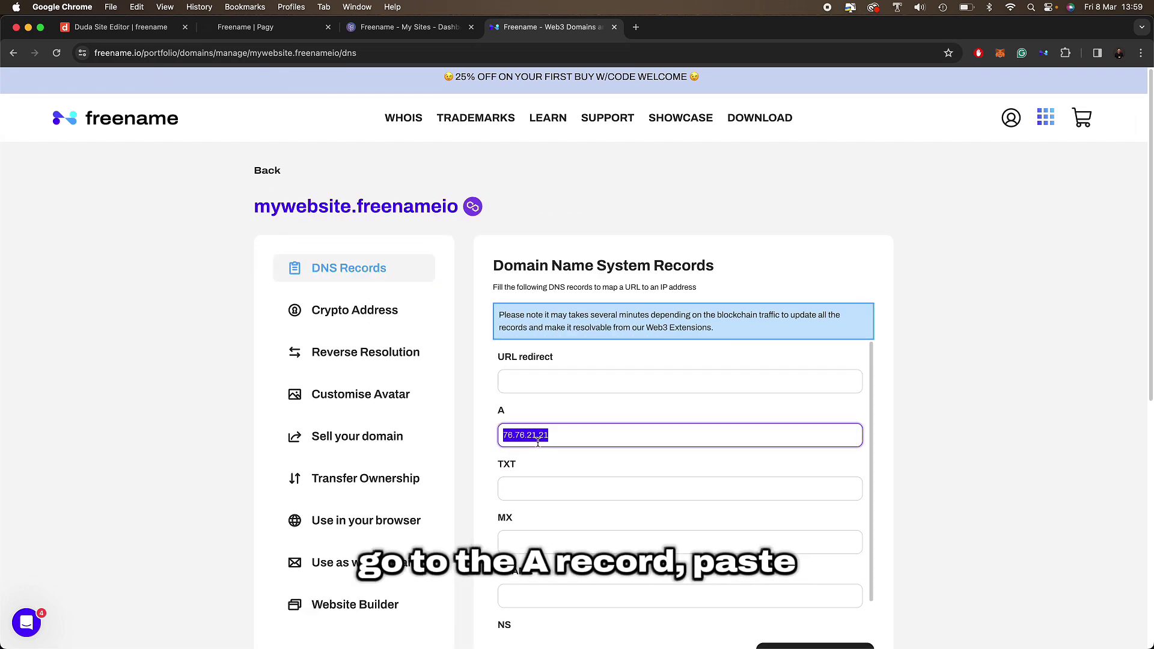
pyautogui.write('34.22.218.54')
pyautogui.scroll(-1, 597, 455)
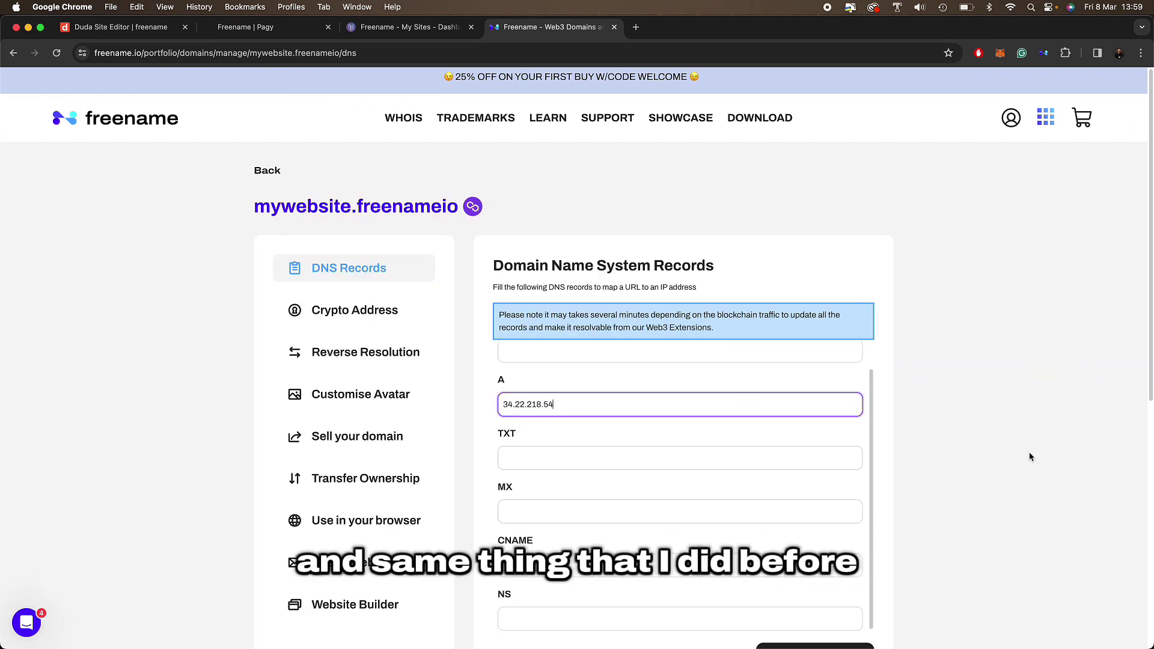
pyautogui.scroll(-5, 1016, 481)
pyautogui.click(800, 465)
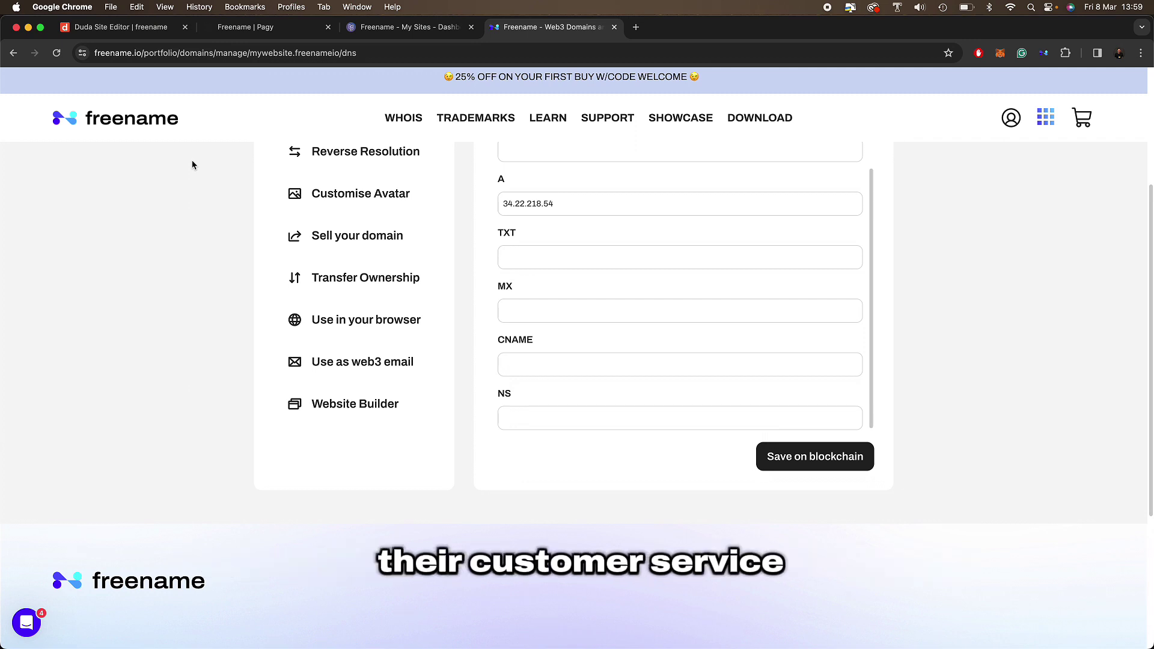
pyautogui.click(106, 27)
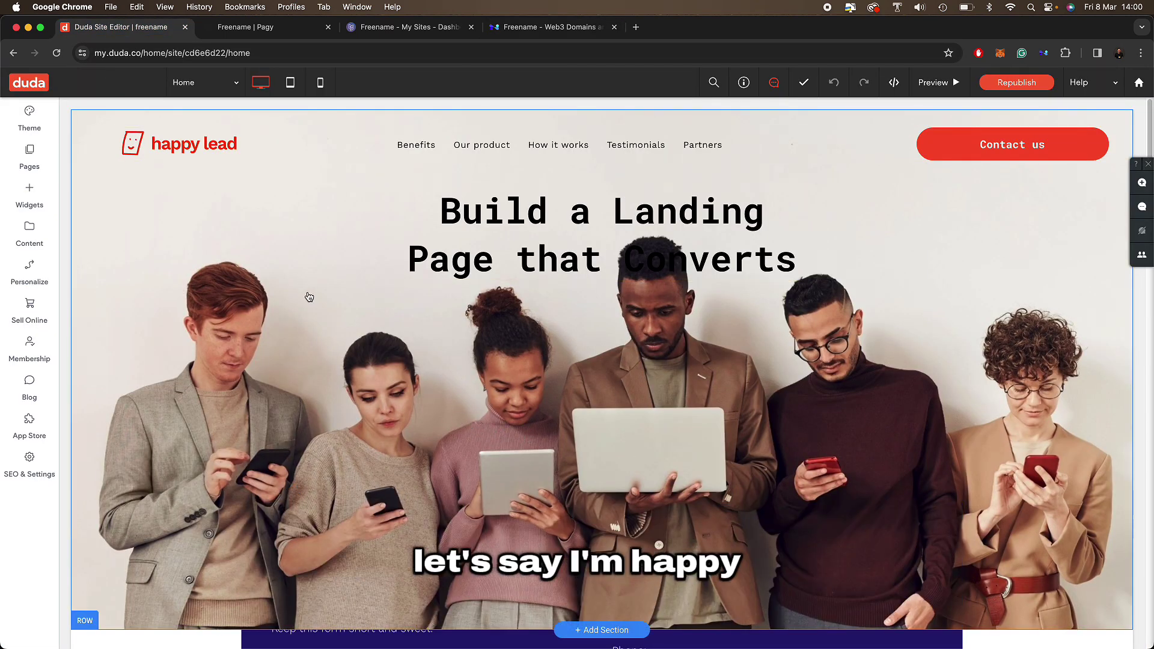
# Step: Set the Duda site's domain to patpat.hodl in SEO and settings and save it
pyautogui.click(28, 461)
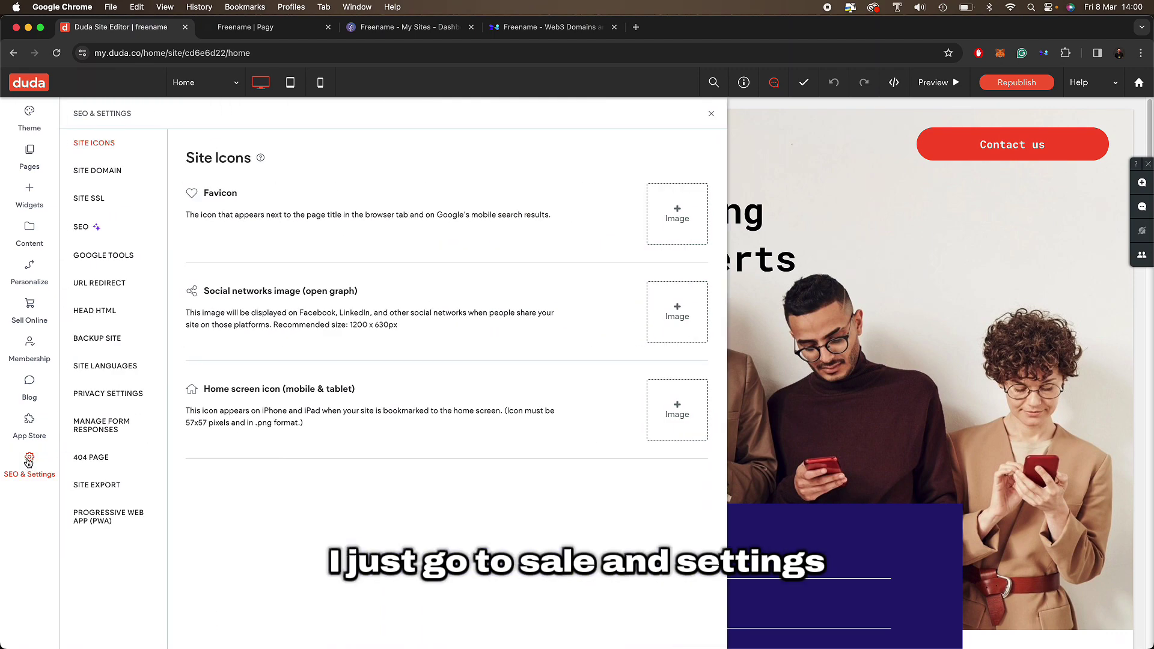
pyautogui.click(117, 174)
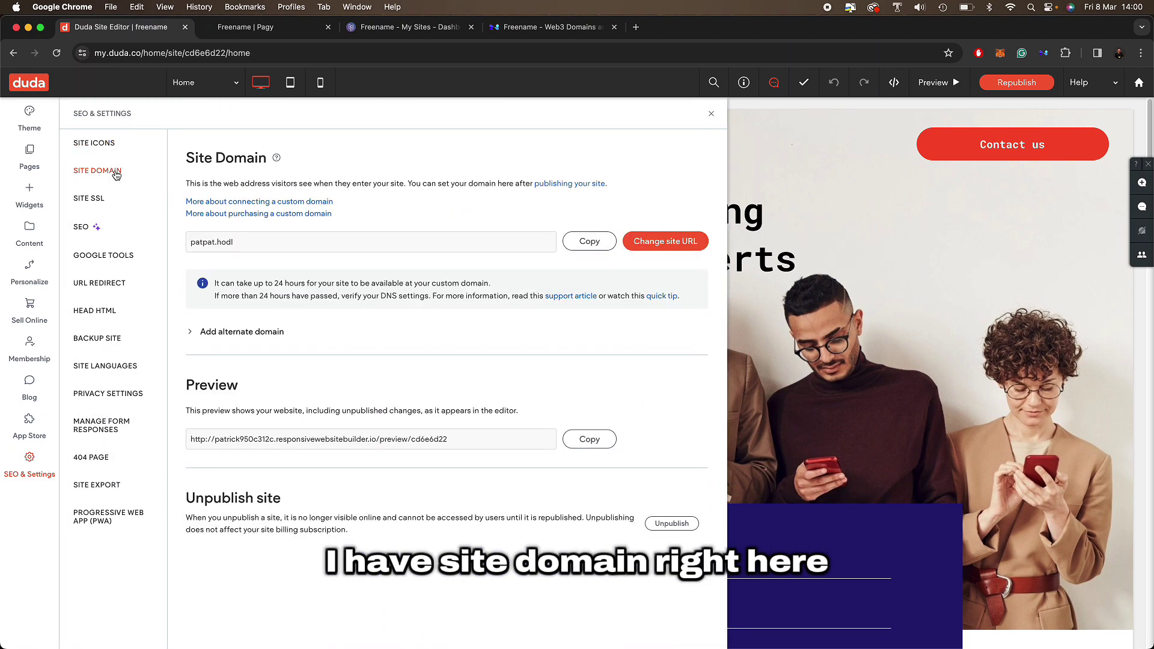
pyautogui.click(662, 243)
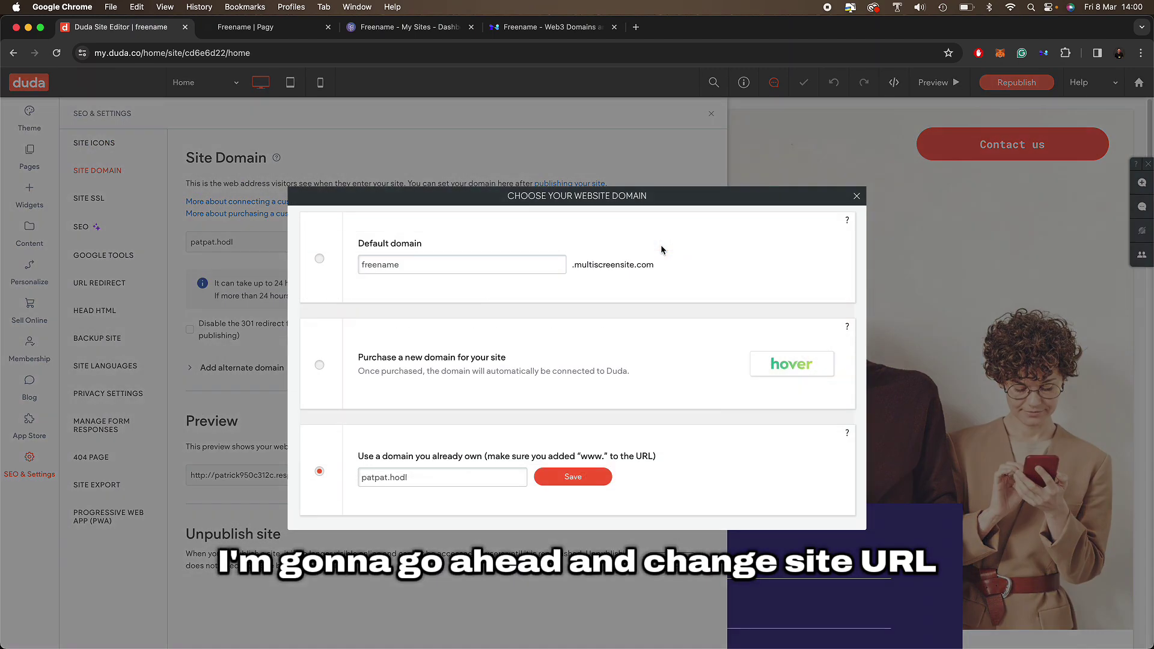
pyautogui.click(465, 481)
pyautogui.doubleClick(376, 478)
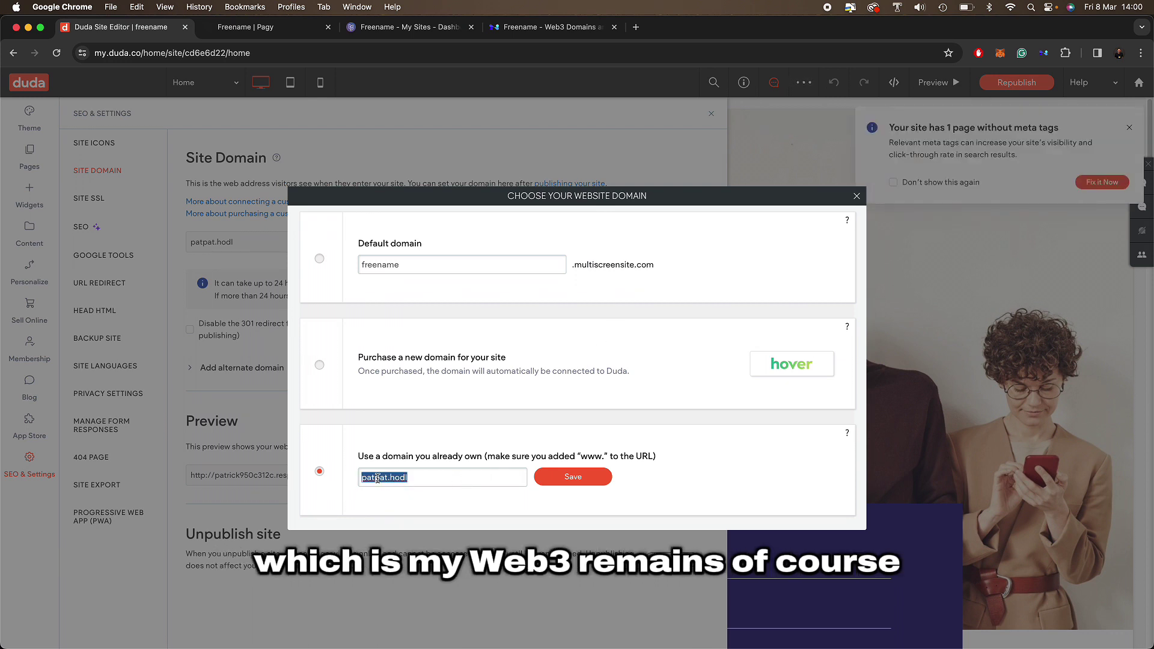
pyautogui.click(573, 477)
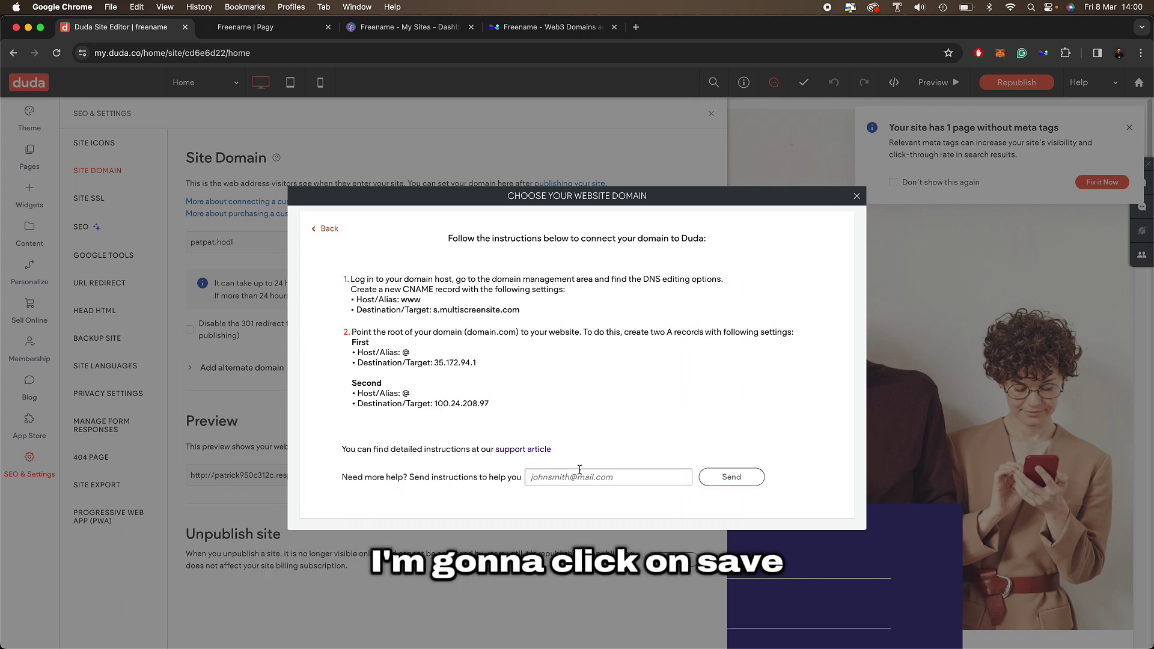
# Step: Review the required records: CNAME www to s.multiscreensite.com and A records 35.172.94.1 and 100.24.208.97
pyautogui.moveTo(347, 278); pyautogui.dragTo(504, 403)
pyautogui.click(480, 363)
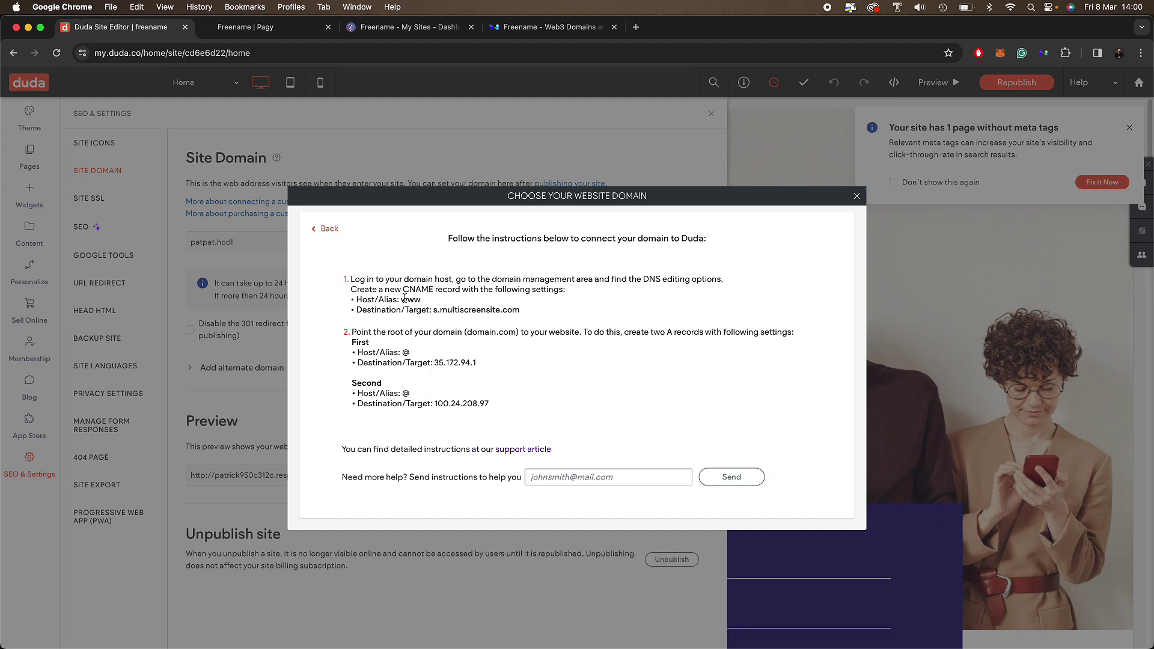
pyautogui.moveTo(401, 300); pyautogui.dragTo(508, 314)
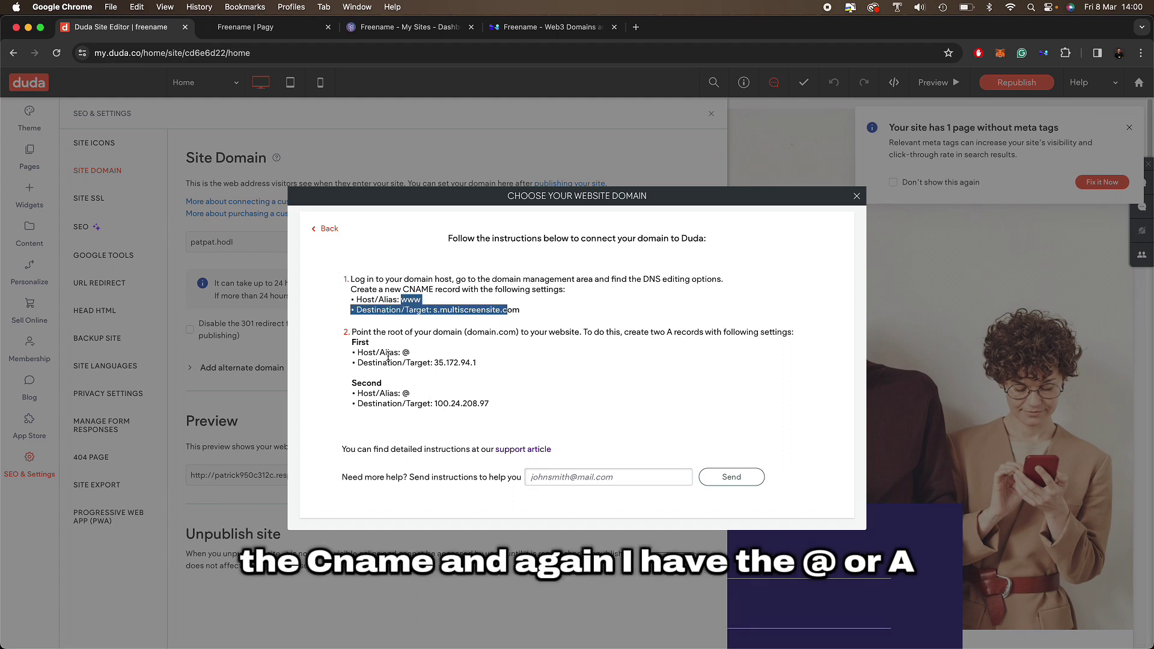
pyautogui.moveTo(386, 355); pyautogui.dragTo(478, 365)
pyautogui.press('super+c')
pyautogui.click(459, 366)
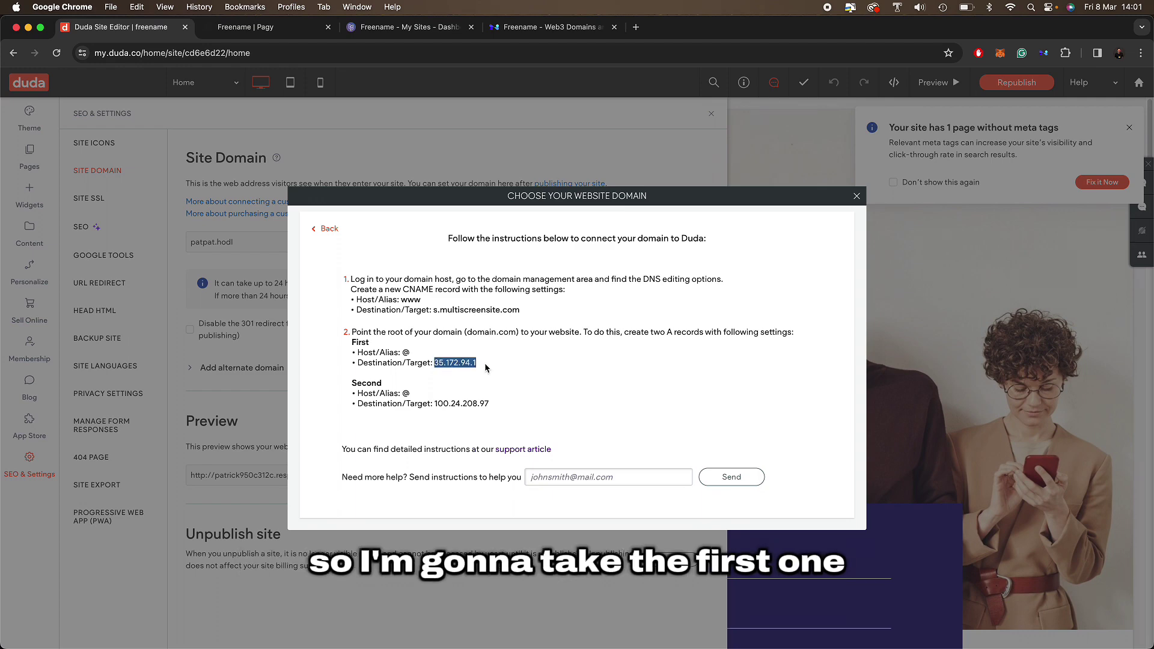
# Step: Go back to Freename's domain list and open the DNS records for patpat.hodl
pyautogui.click(556, 27)
pyautogui.scroll(3, 475, 289)
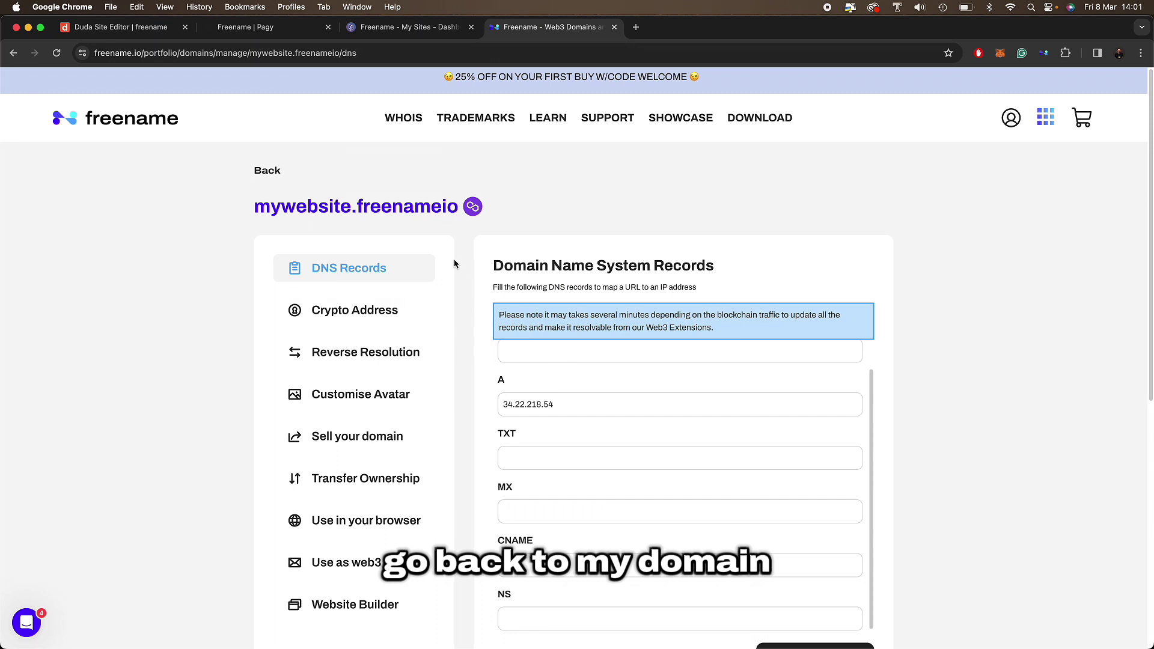
pyautogui.click(283, 173)
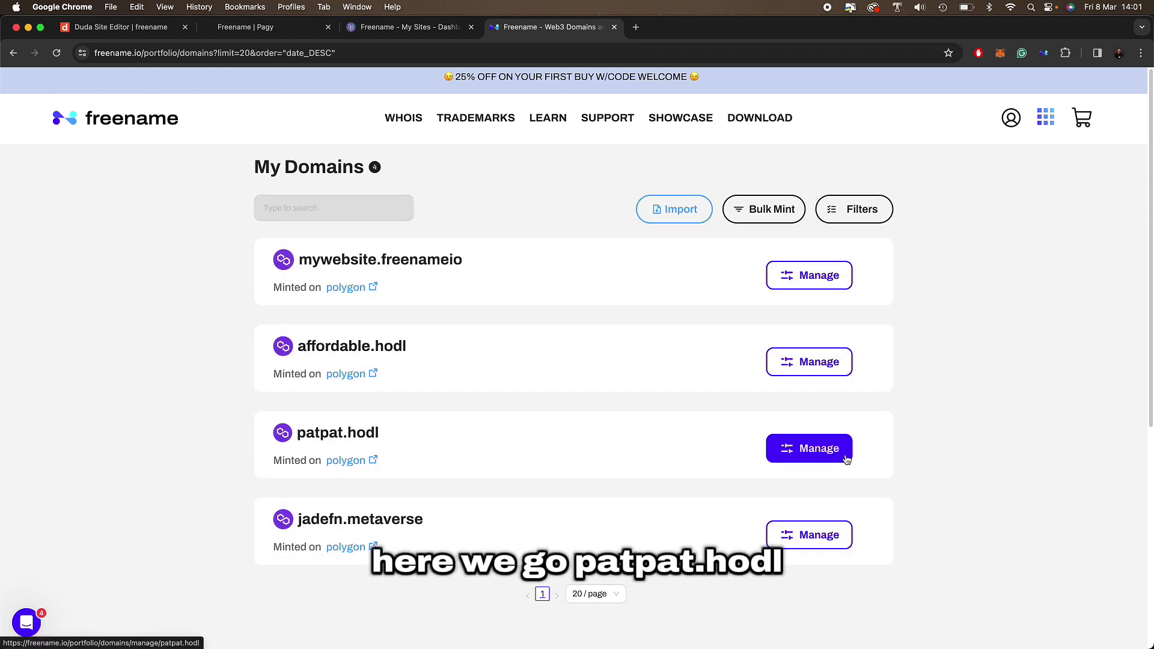
pyautogui.click(819, 448)
# Step: Paste 35.172.94.1 into patpat.hodl's A record and save the records on the blockchain
pyautogui.scroll(-1, 655, 438)
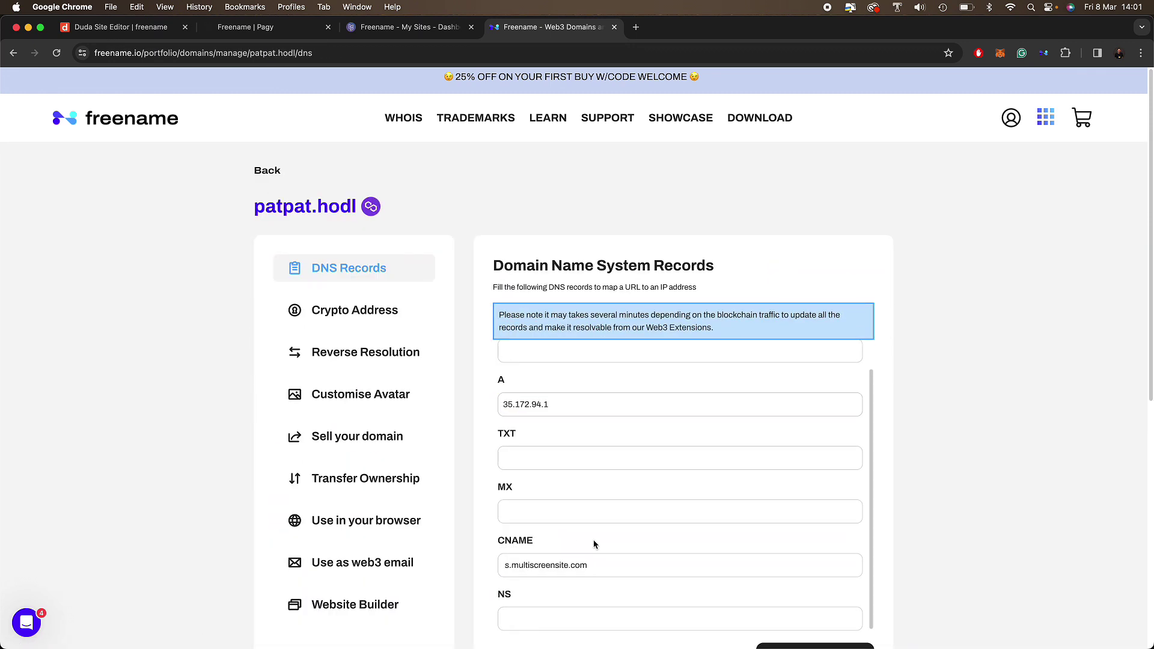
pyautogui.scroll(-2, 594, 544)
pyautogui.tripleClick(564, 313)
pyautogui.write('34.22.218.54')
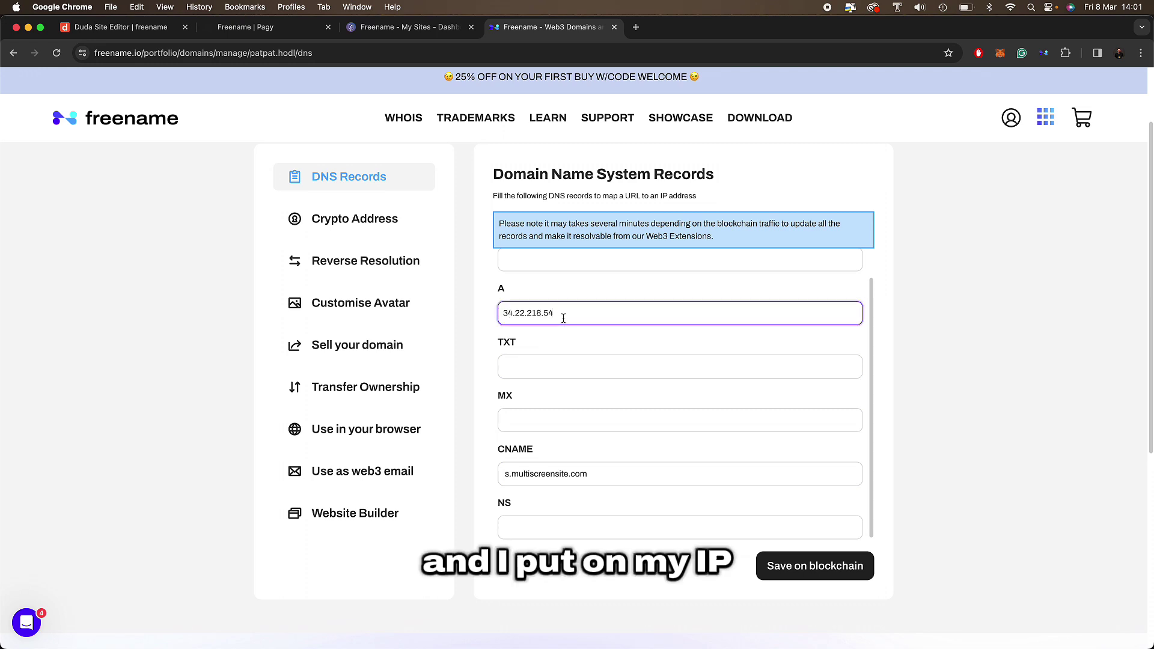
pyautogui.press('super+v')
pyautogui.tripleClick(563, 313)
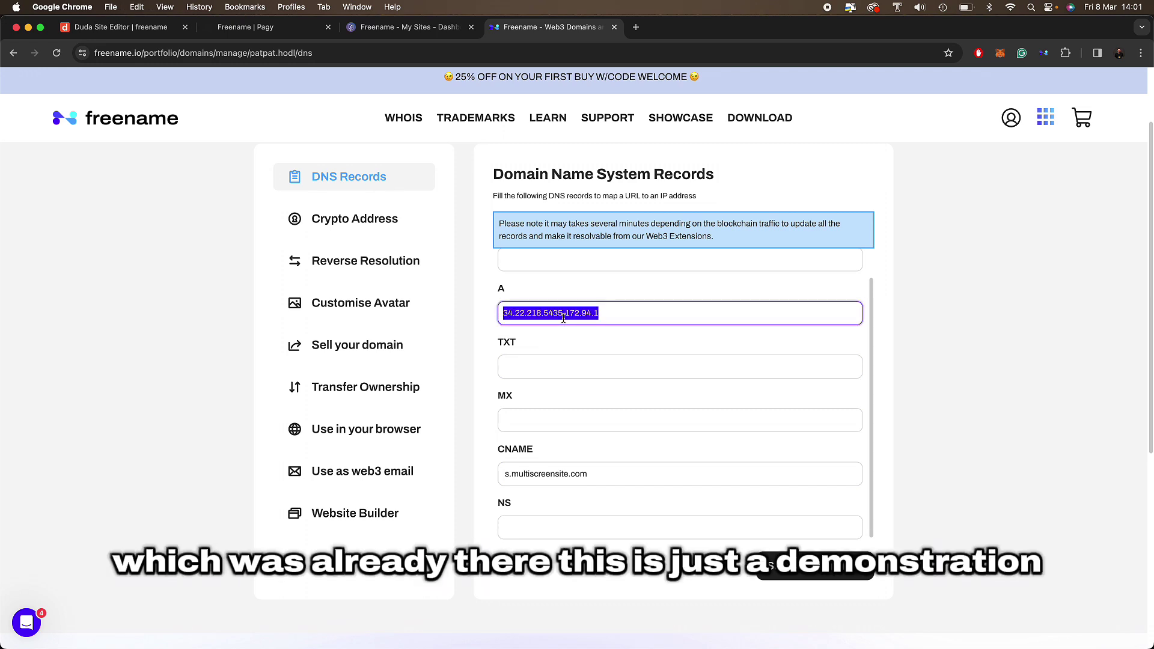
pyautogui.press('super+v')
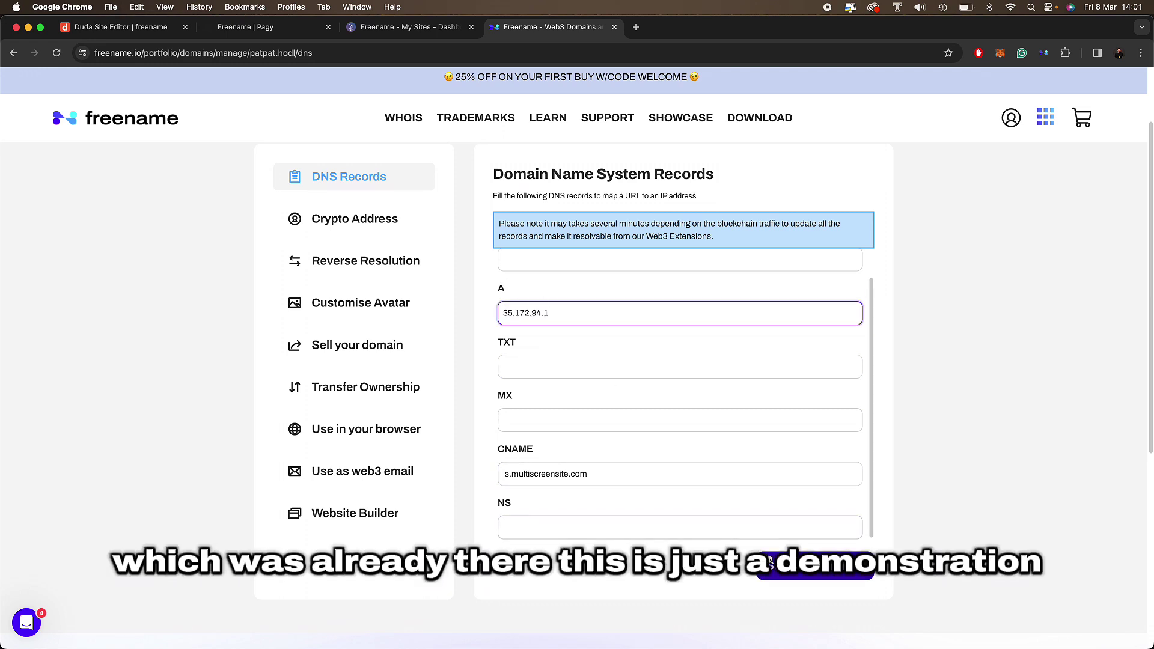
pyautogui.click(779, 566)
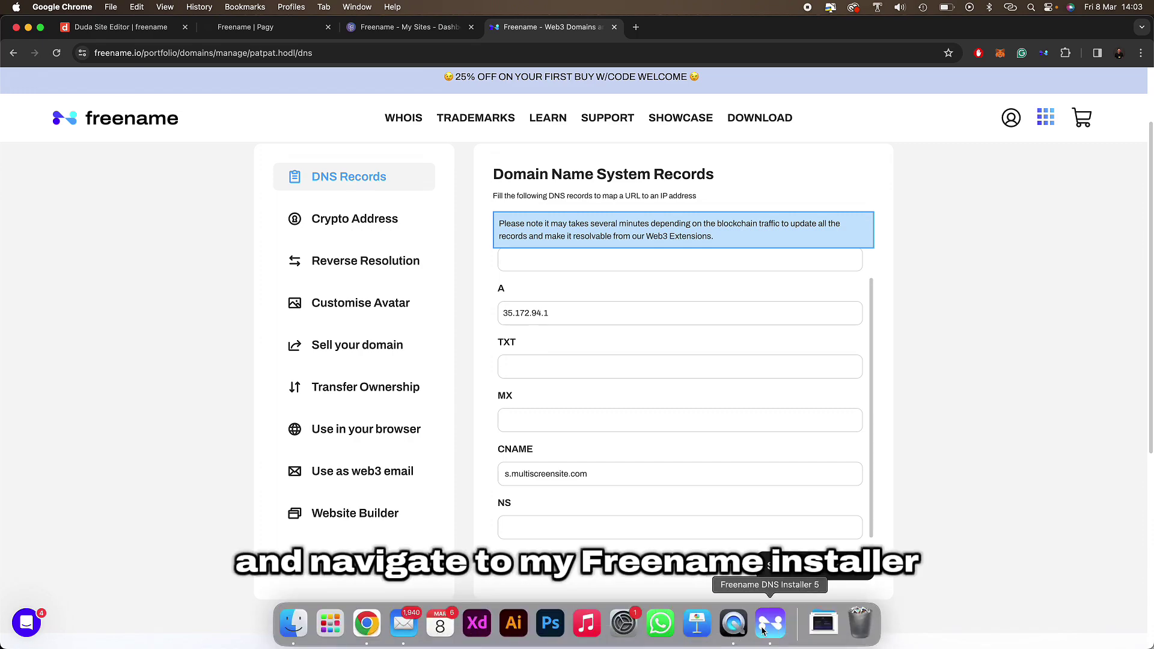
# Step: Route Wi-Fi through Freename DNS powered by NOTO (34.154.40.173) in the DNS Installer, then return to Chrome
pyautogui.click(762, 631)
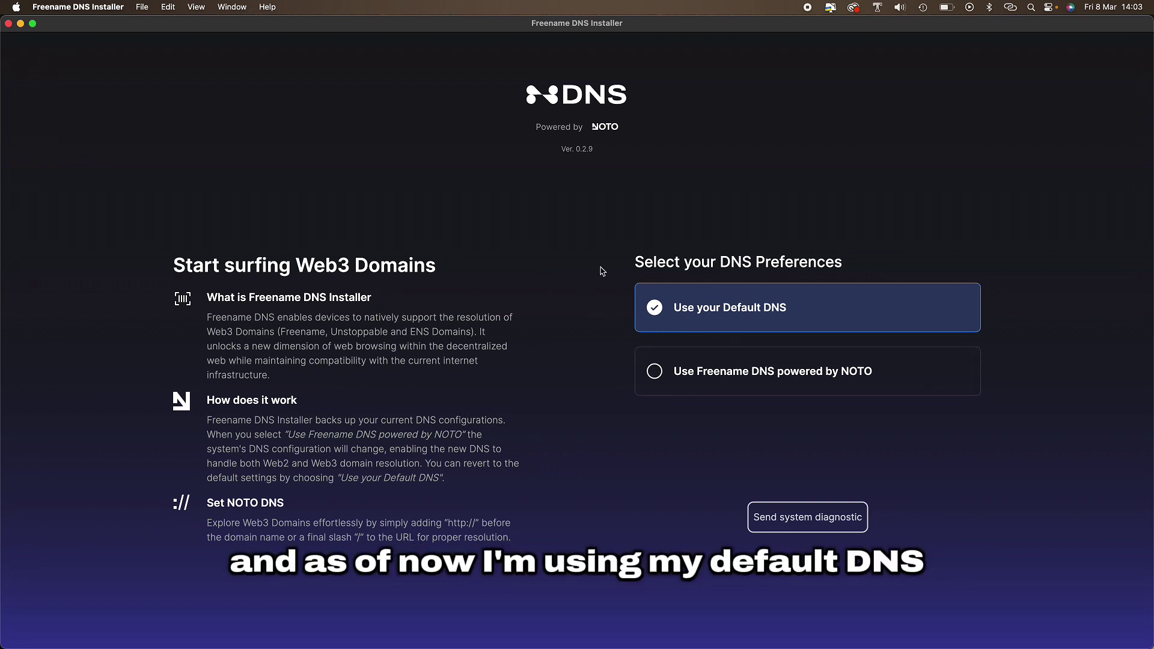
pyautogui.click(646, 377)
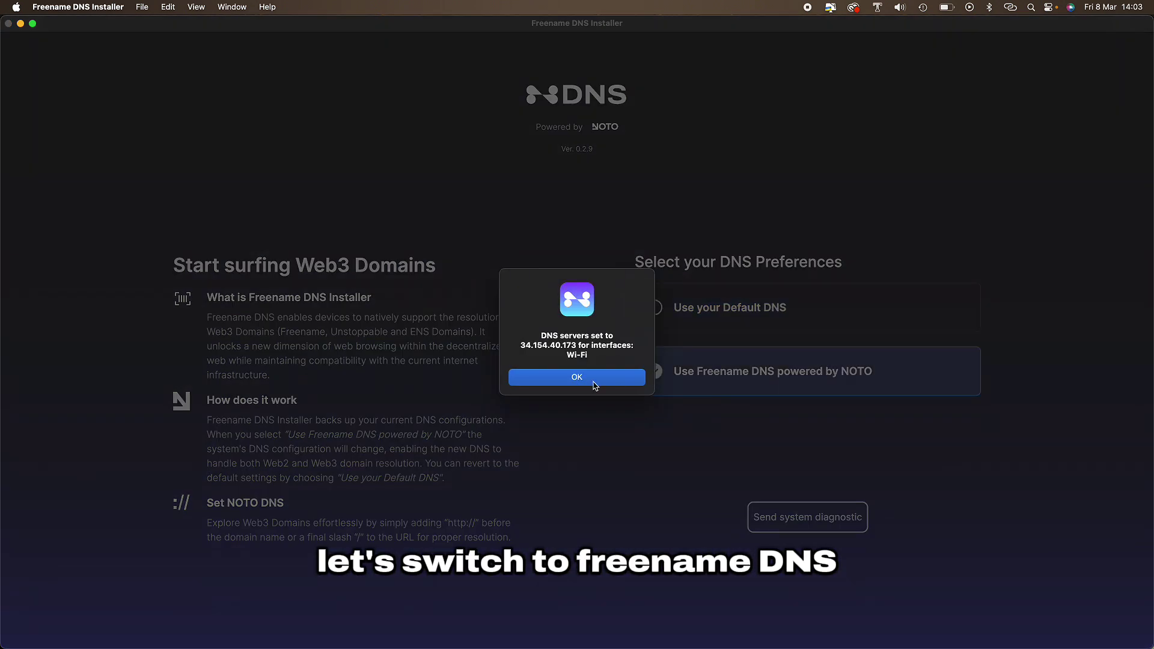
pyautogui.click(594, 383)
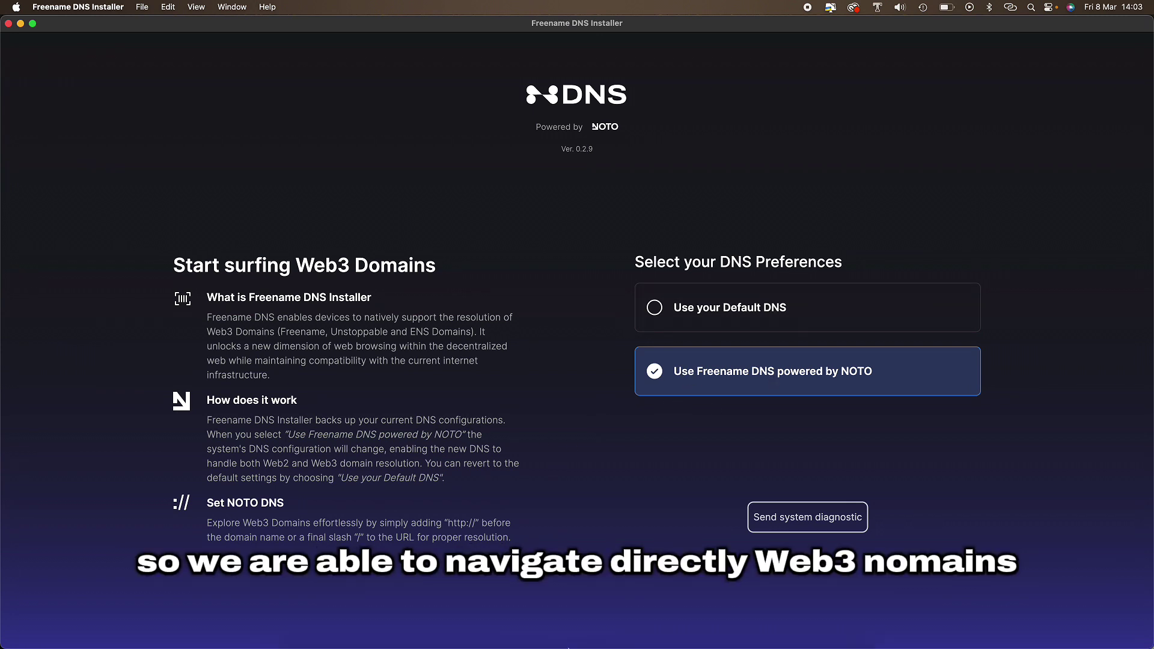
pyautogui.click(304, 628)
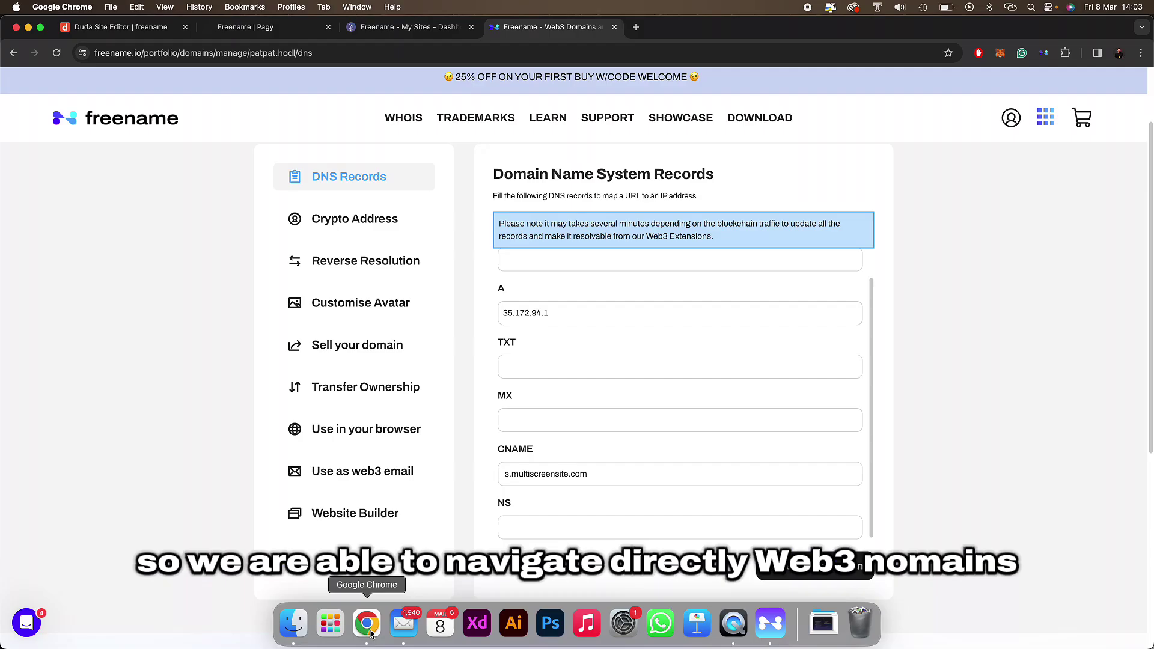
# Step: Load patpat.hodl/ in a new Chrome tab
pyautogui.click(636, 28)
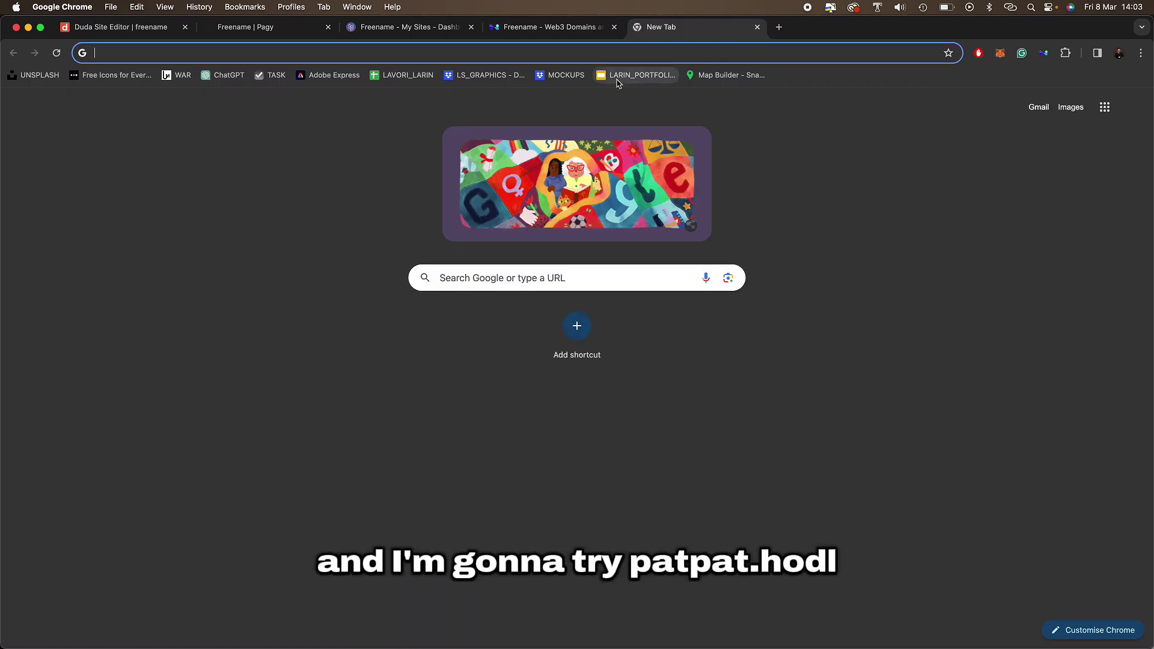
pyautogui.write('patp')
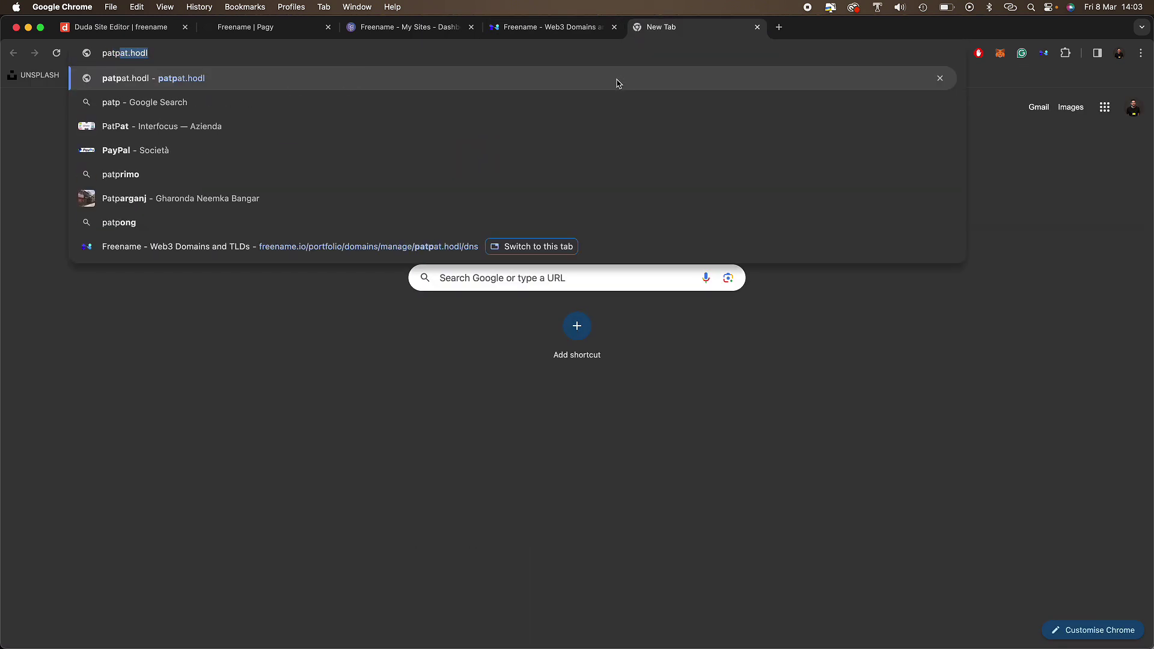
pyautogui.write('at.ho')
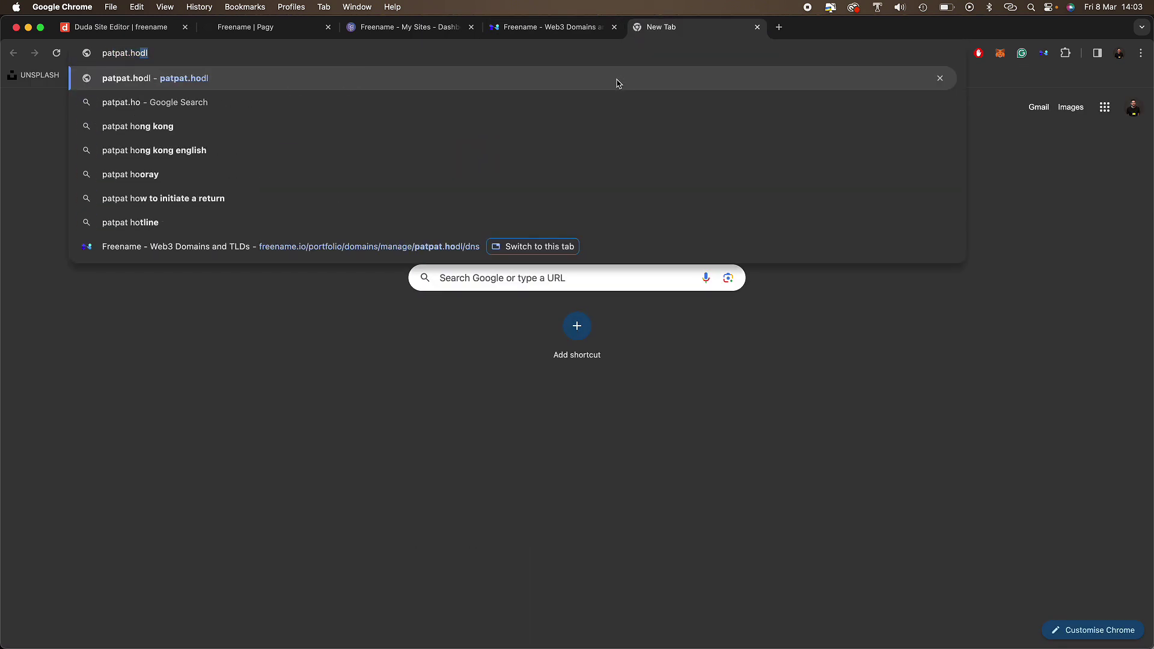
pyautogui.write('dl/')
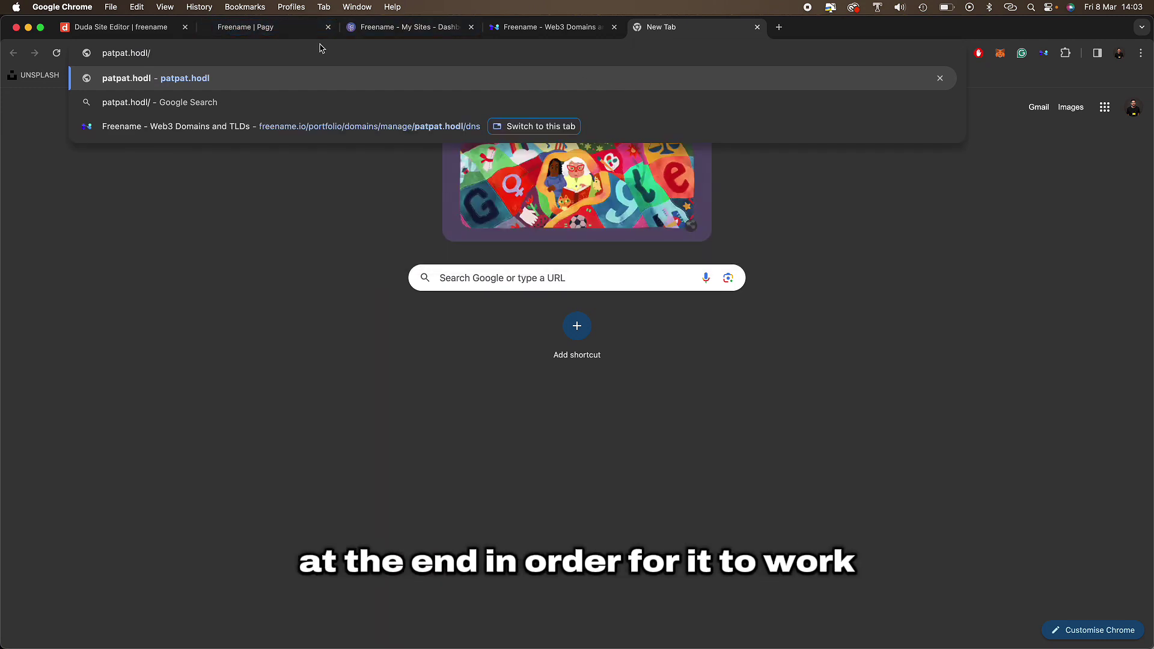
pyautogui.press('Return')
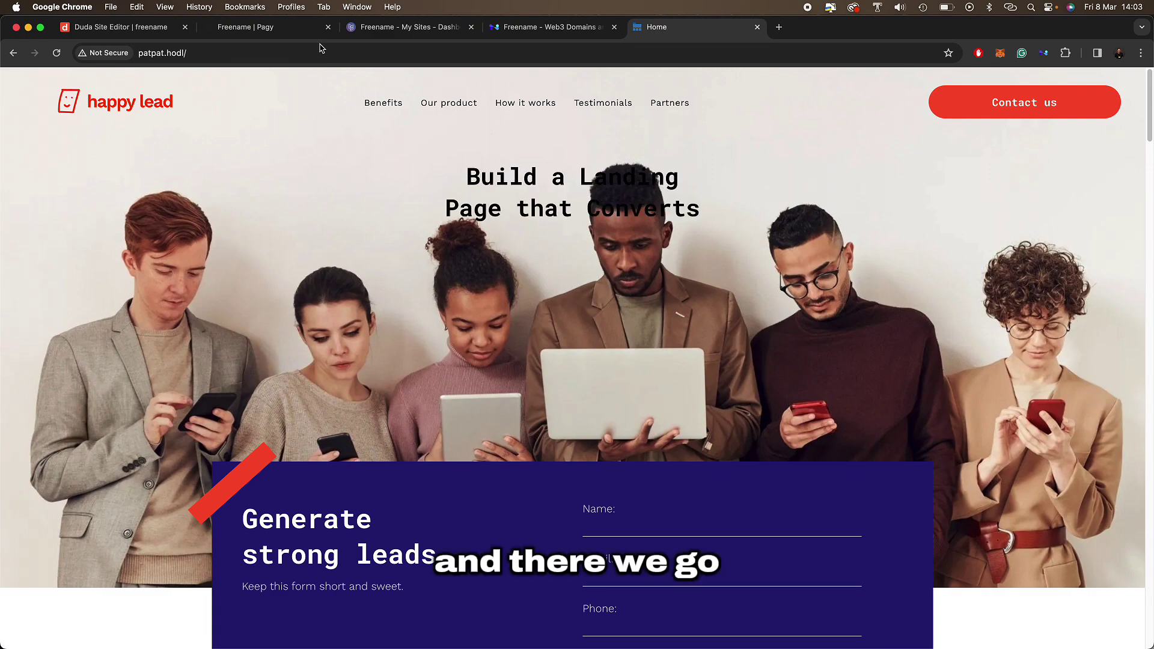
# Step: Close Duda's domain and publish dialogs, then scroll through the live 'Build a Landing Page that Converts' page
pyautogui.click(165, 30)
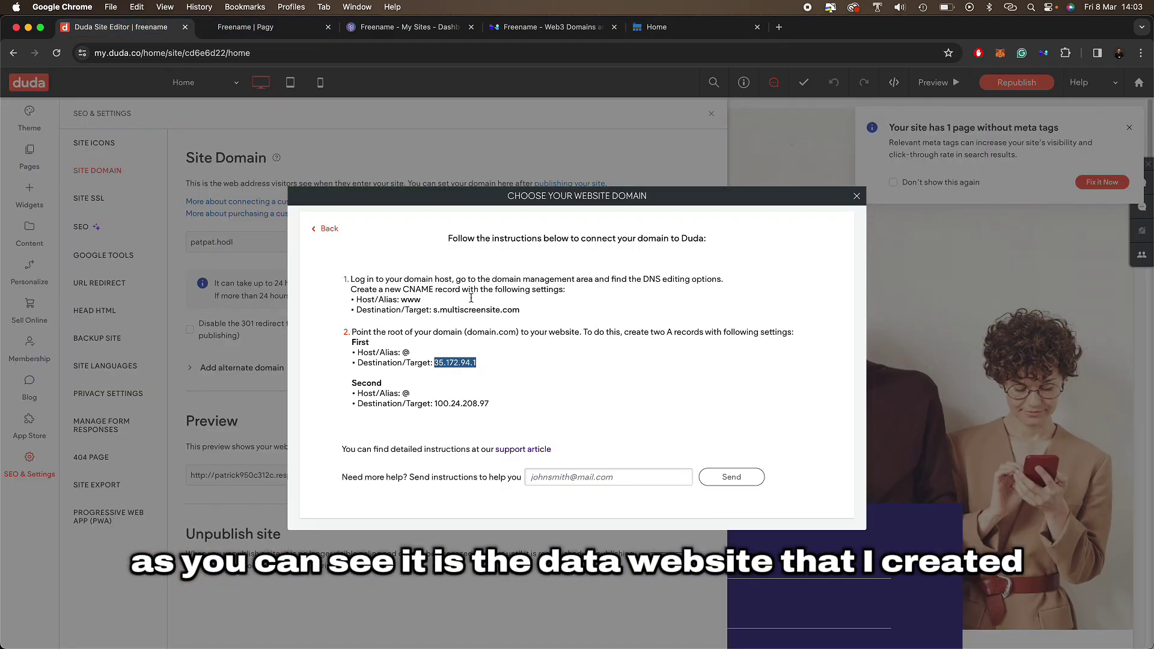
pyautogui.click(853, 199)
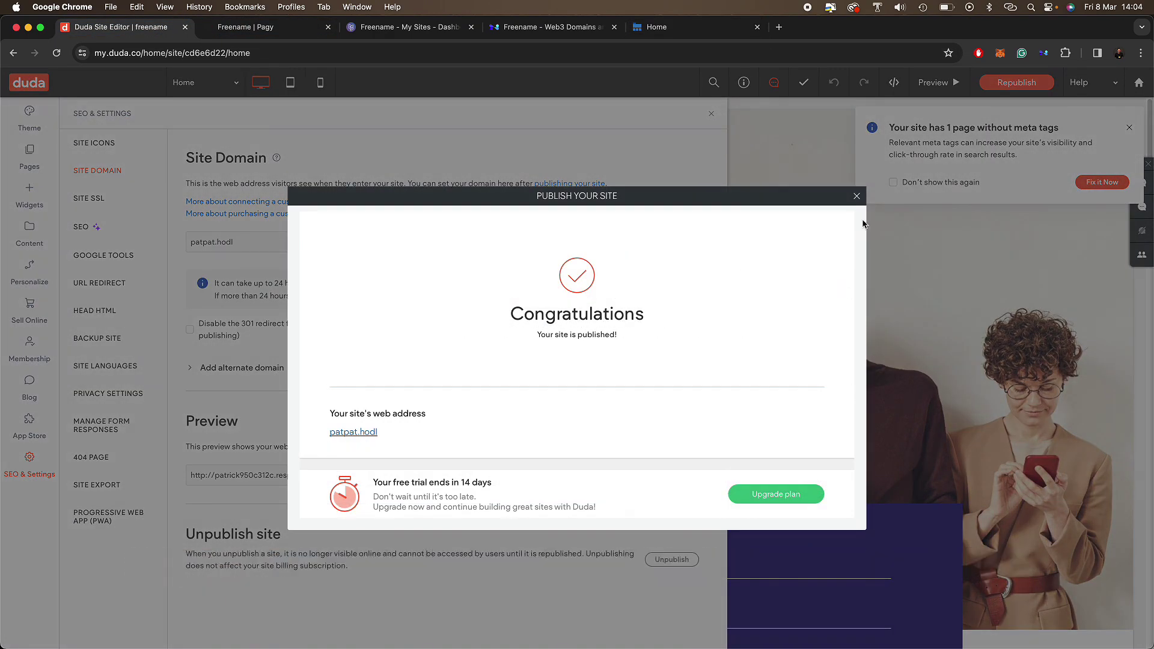
pyautogui.click(858, 193)
pyautogui.click(712, 114)
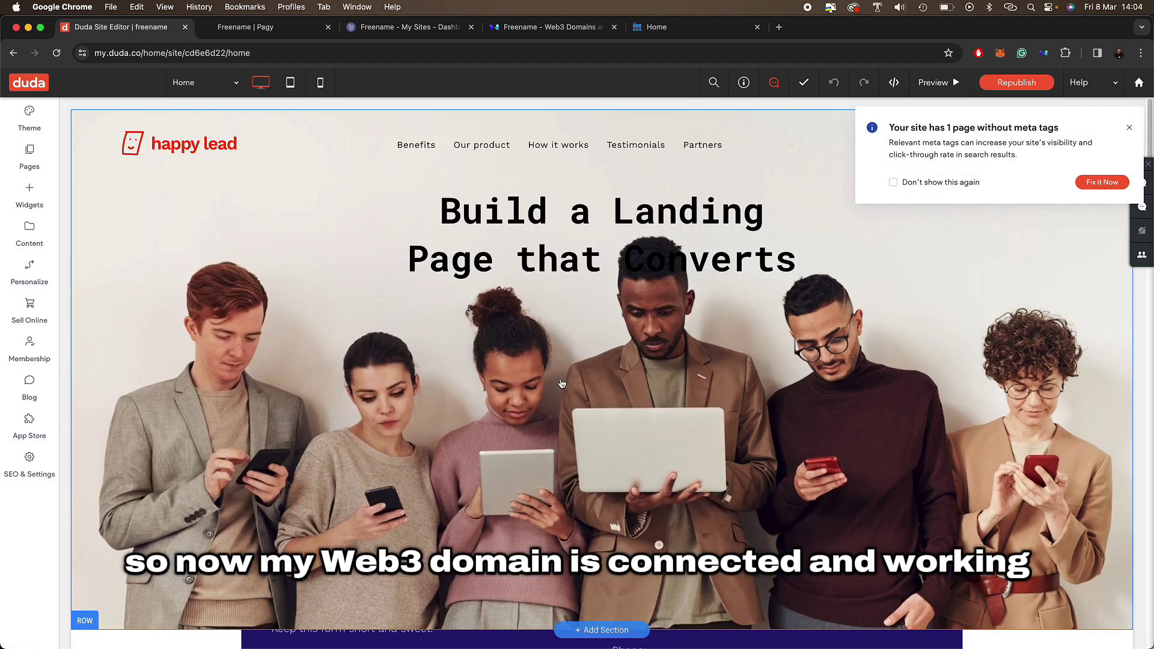
pyautogui.click(675, 30)
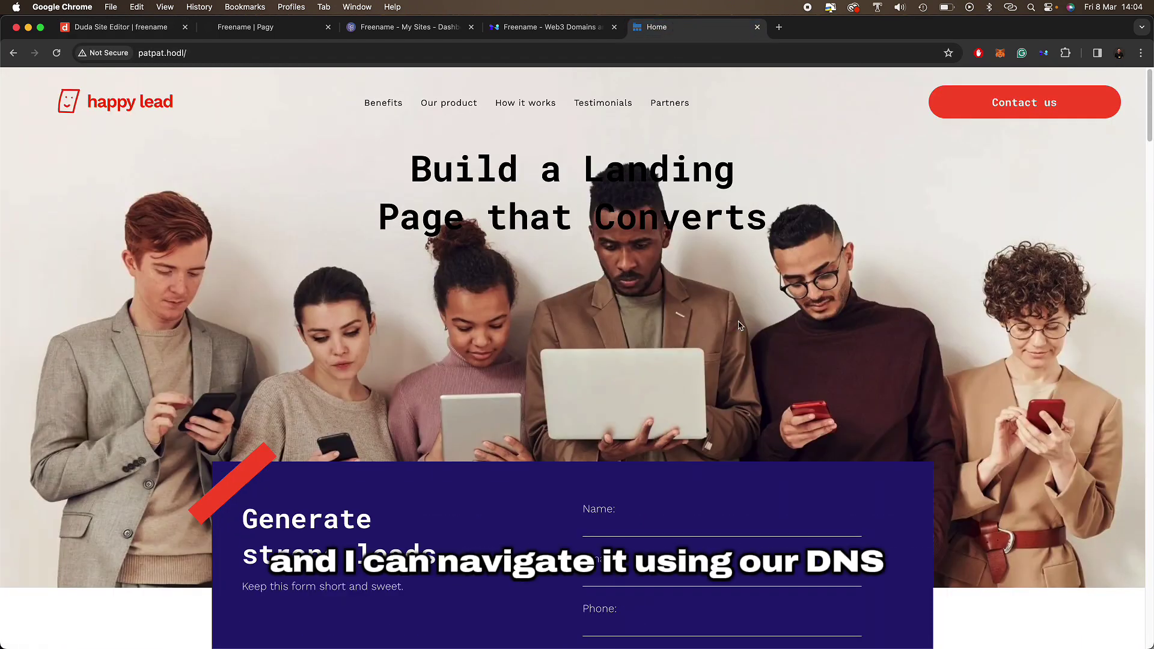
pyautogui.scroll(-10, 612, 421)
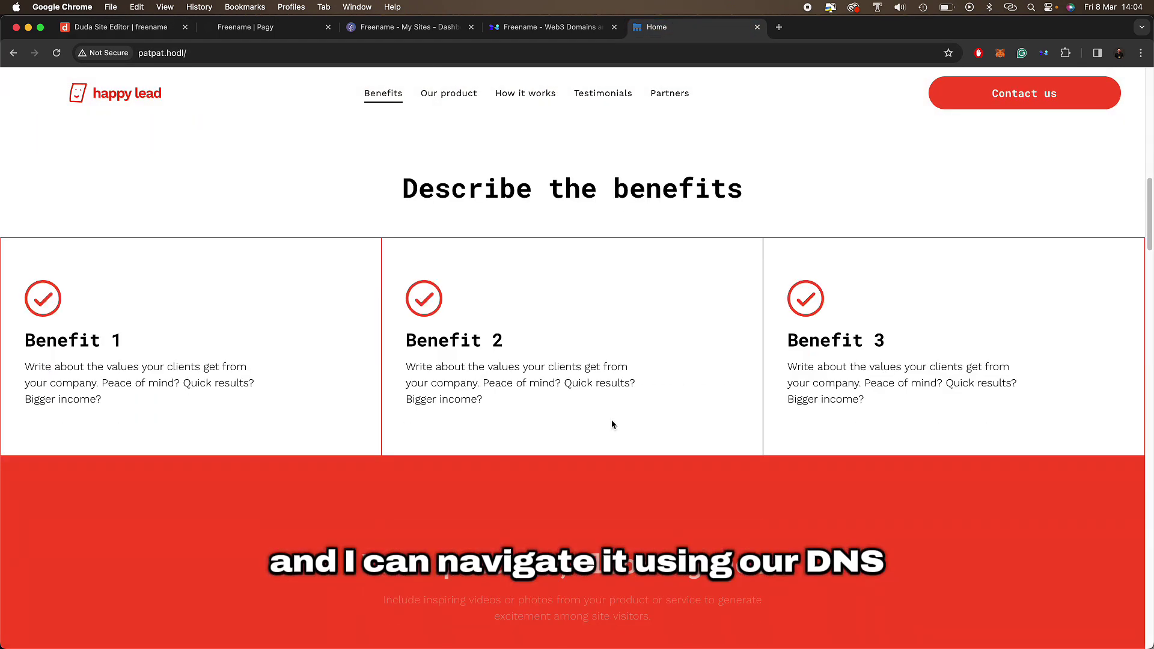
pyautogui.scroll(-8, 611, 424)
pyautogui.scroll(20, 612, 424)
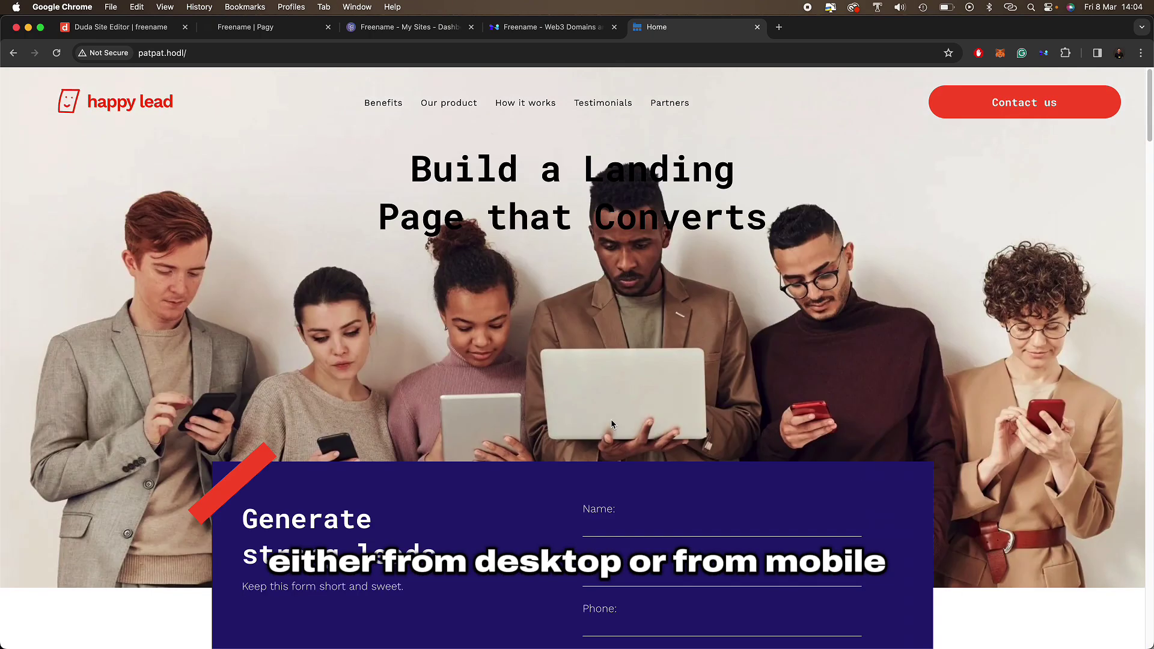